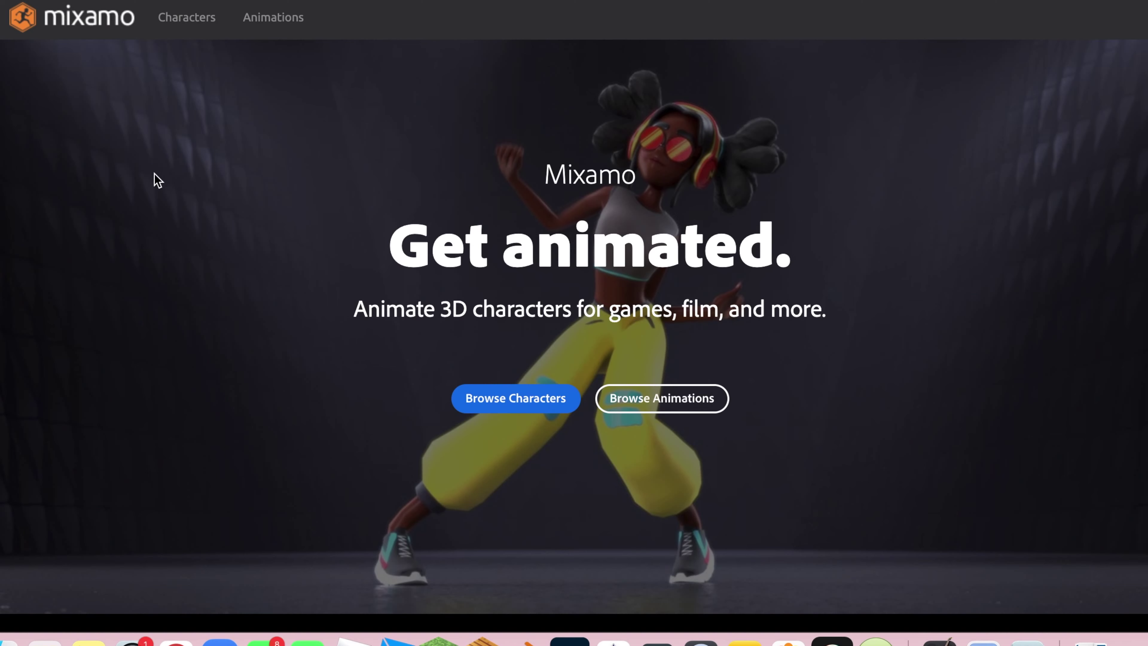
Step: Search the Mixamo animations library for 'catwalk'
left_click(279, 30)
scroll(604, 328, "down", 5)
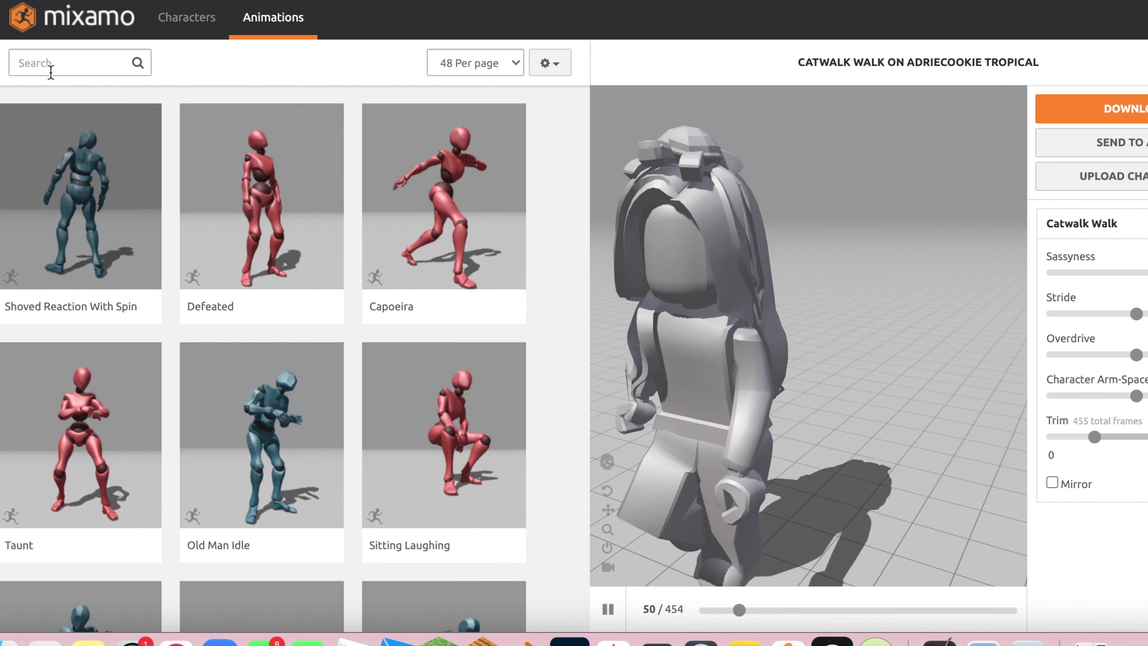
left_click(50, 68)
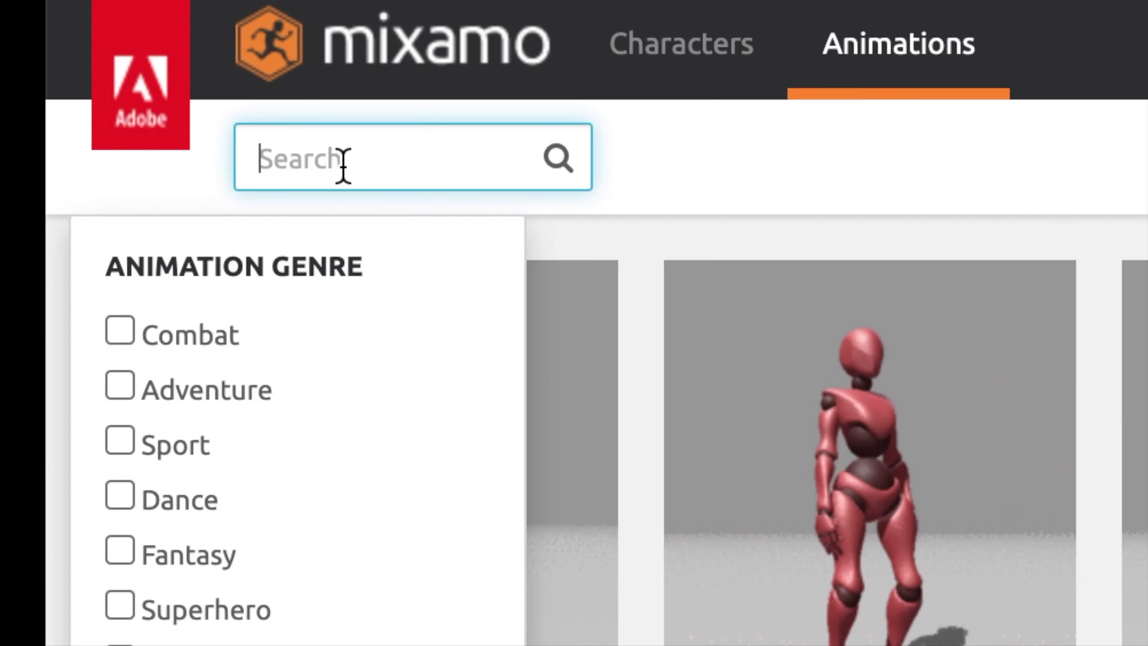
type("catwalk")
key("Return")
Step: Preview and replay Catwalk Walk on the character, then start a character upload
left_click(49, 336)
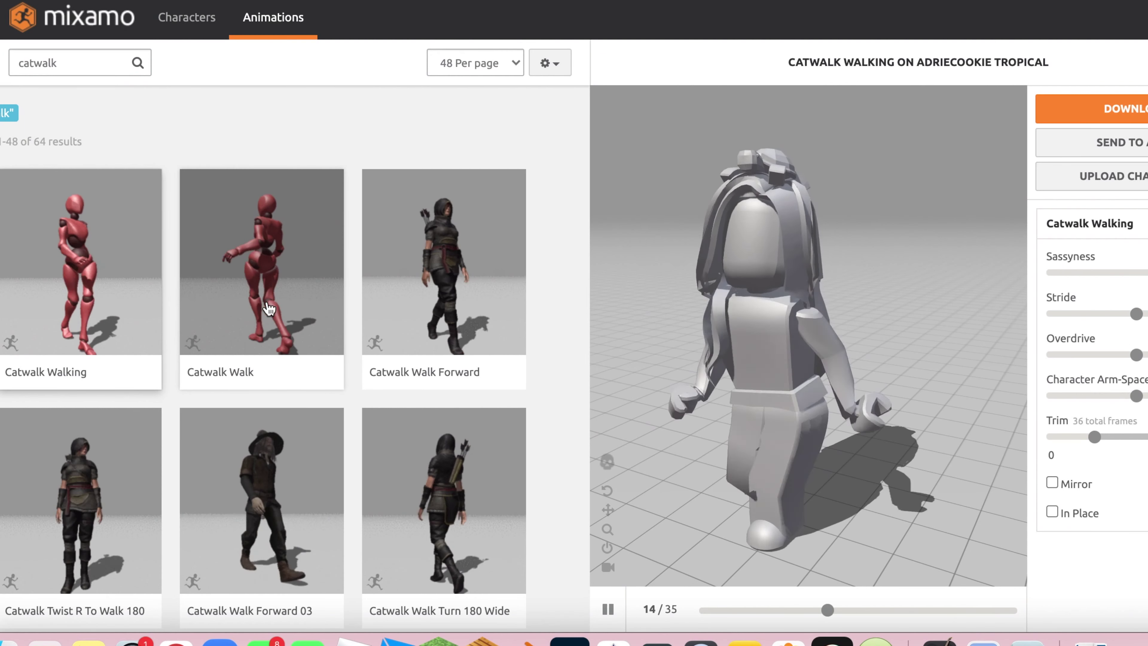
left_click(270, 311)
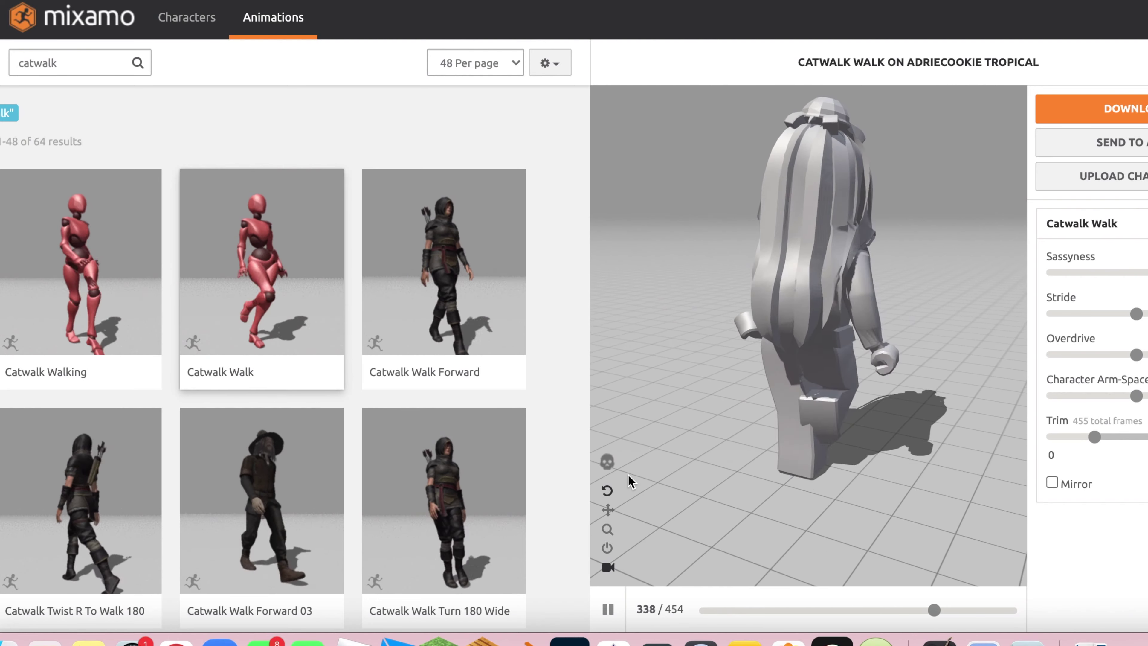
left_click(299, 380)
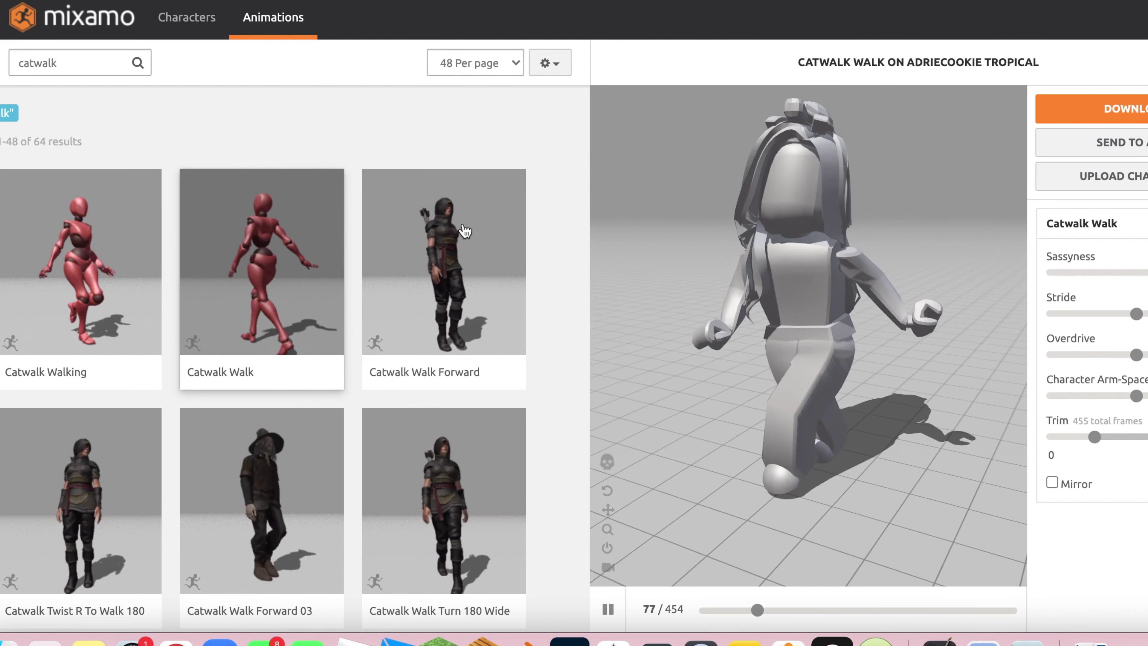
left_click(1111, 176)
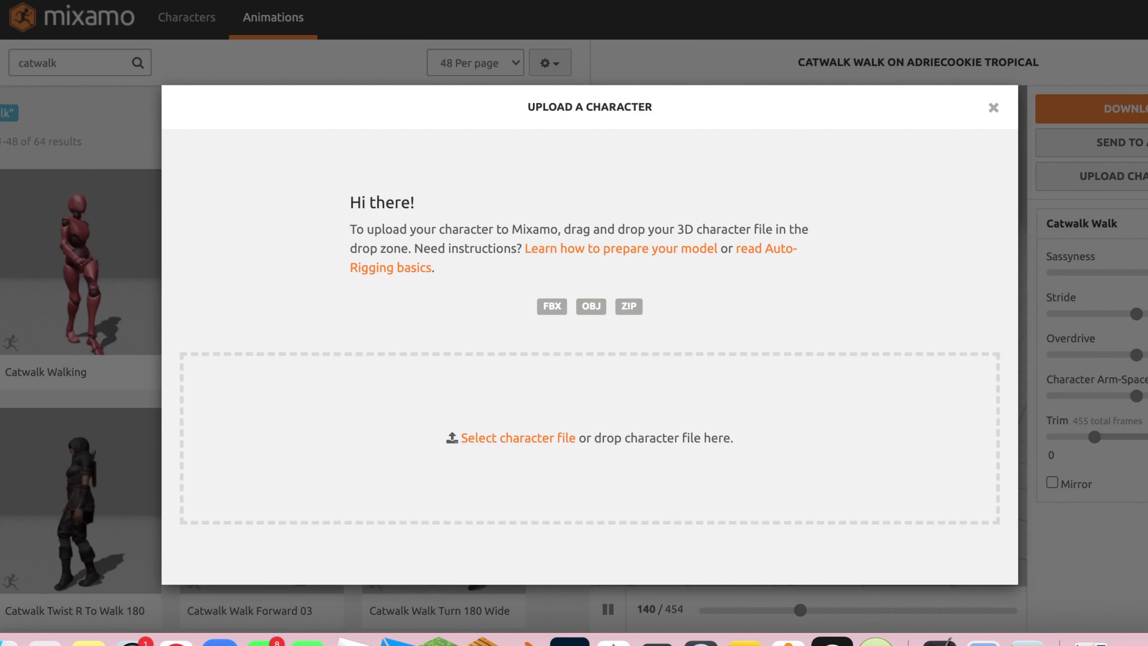
Step: Upload adriecookie tropical.obj from the Desktop as the Mixamo character
left_click(499, 446)
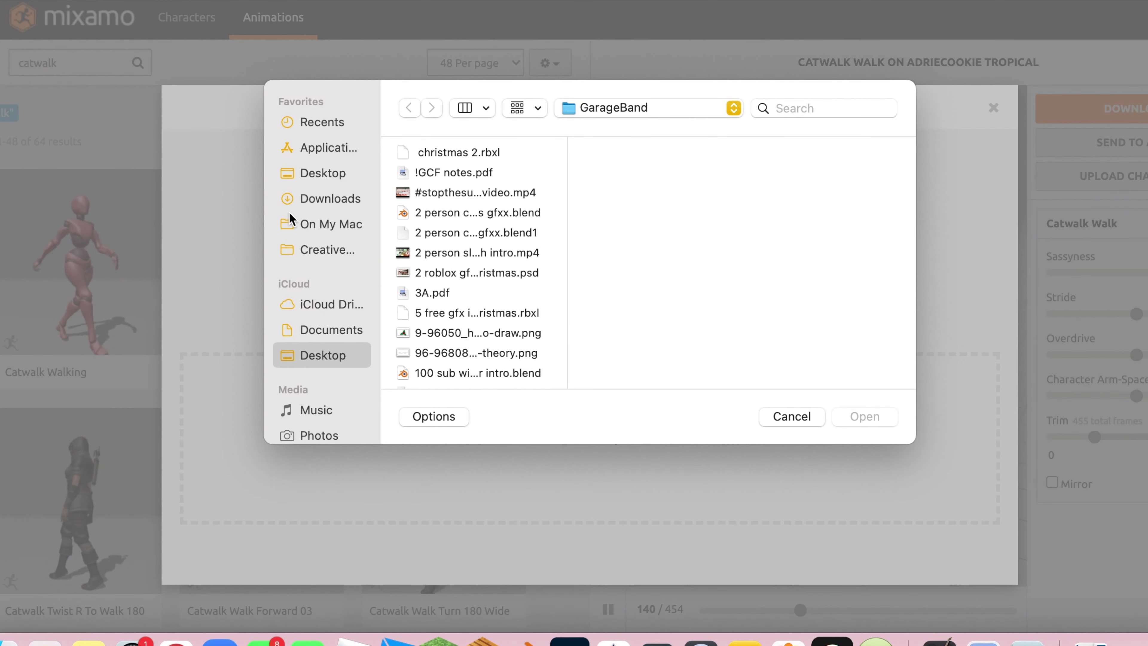
left_click(301, 176)
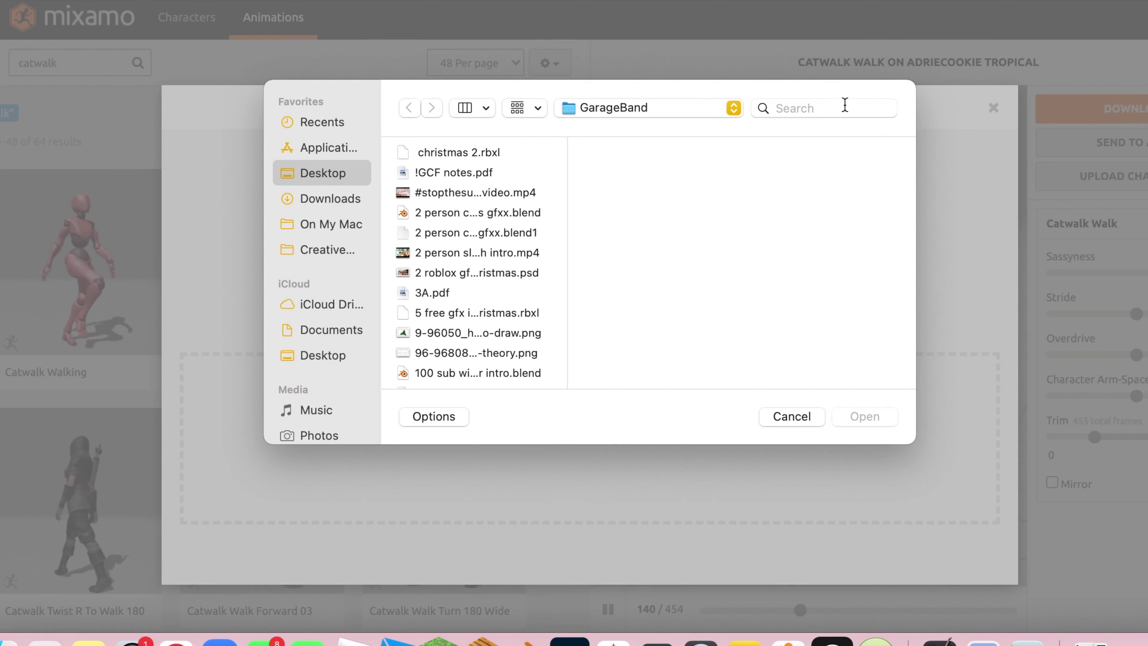
left_click(843, 105)
type("ad")
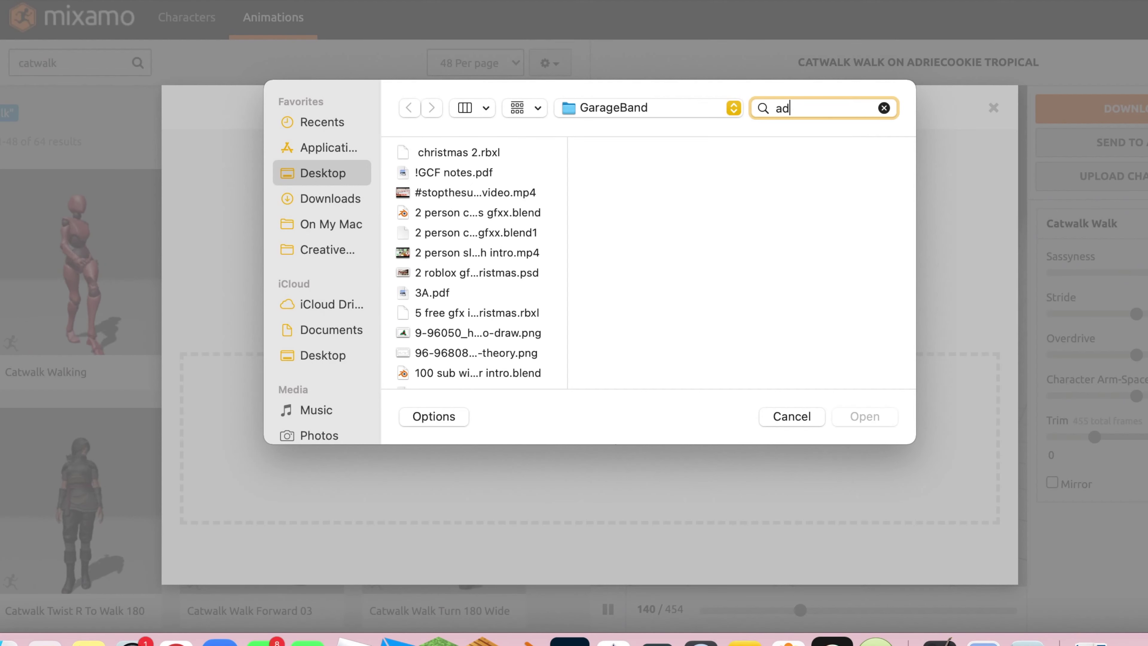
type("riecookie")
left_click(472, 224)
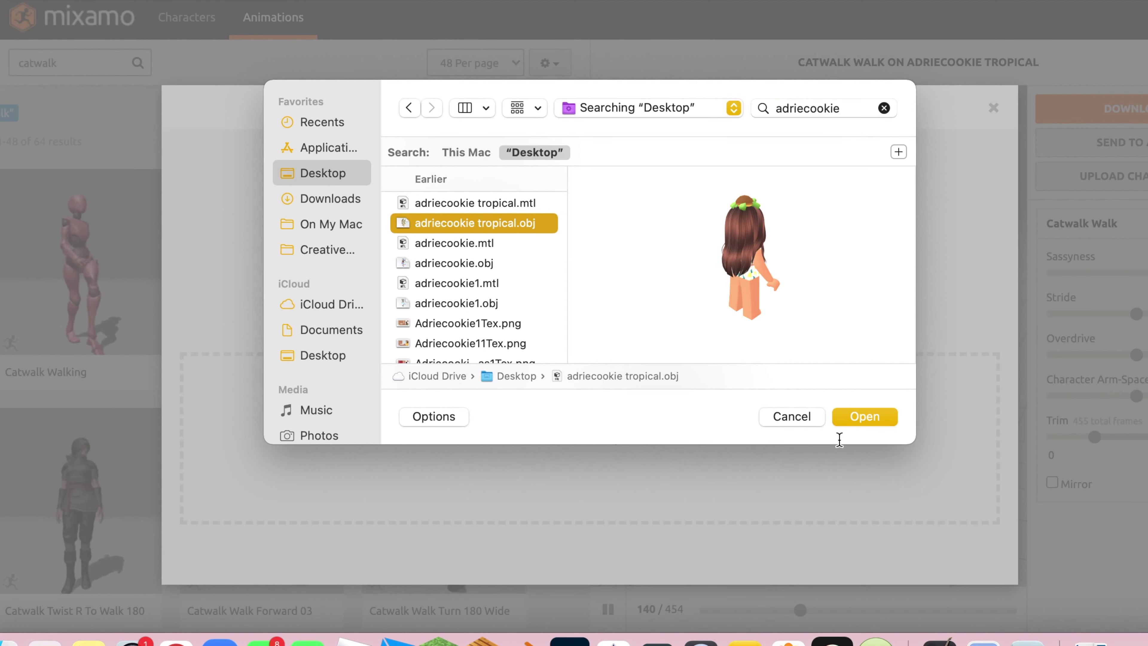
left_click(862, 416)
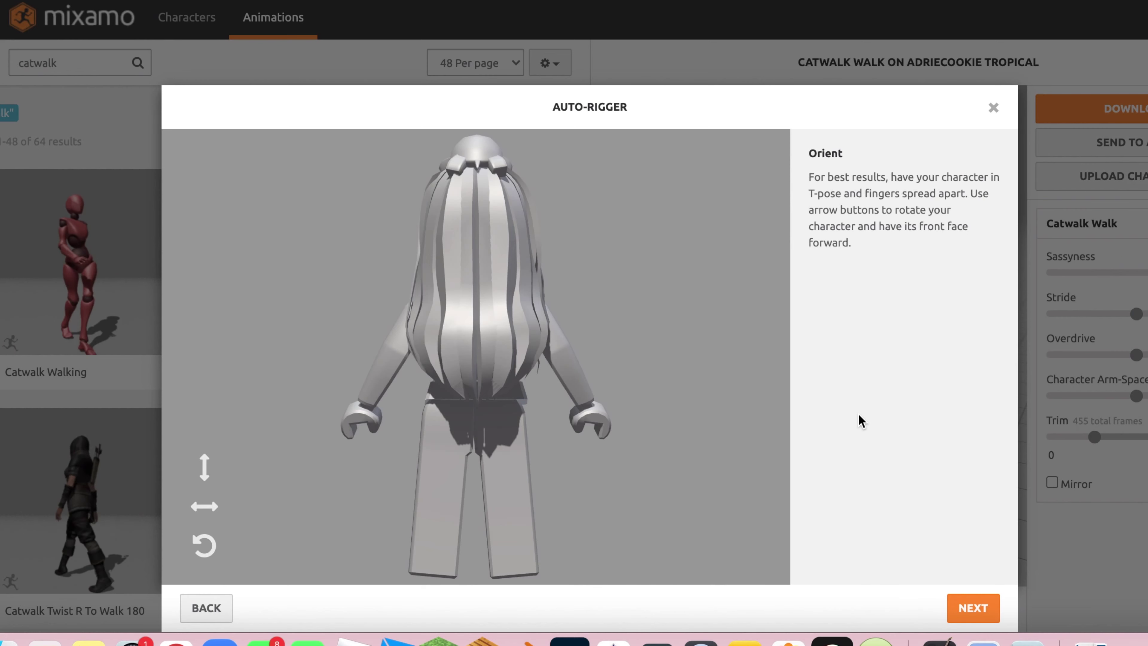
Step: Rotate the model twice on the Y axis to face front, then advance to marker placement
left_click(207, 508)
left_click(208, 508)
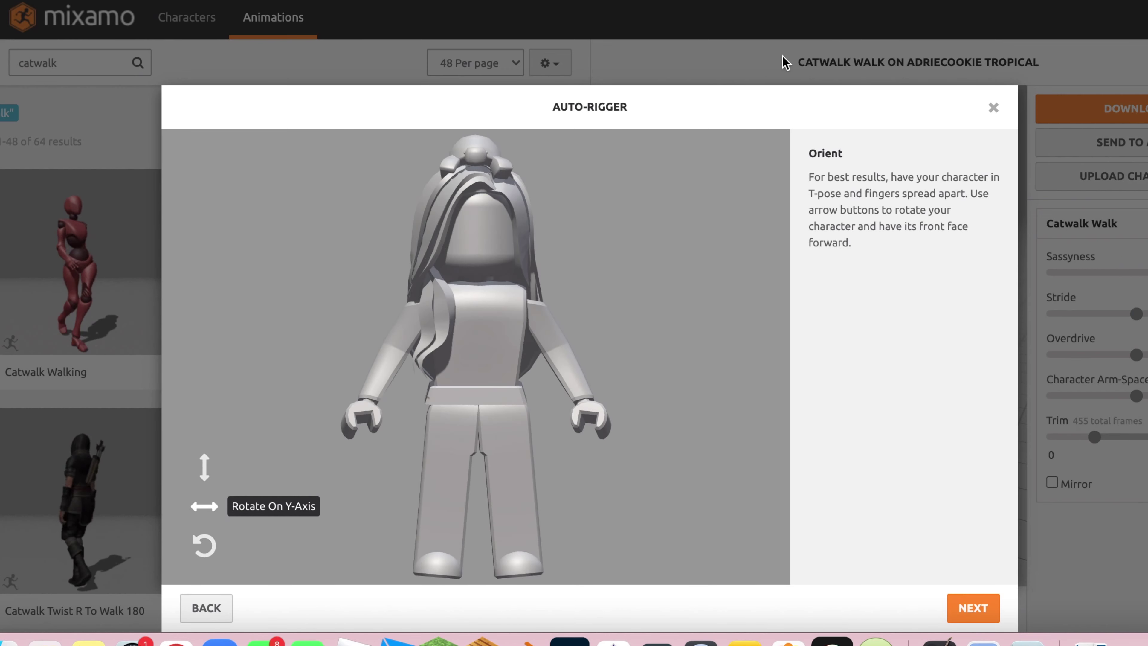
left_click(973, 608)
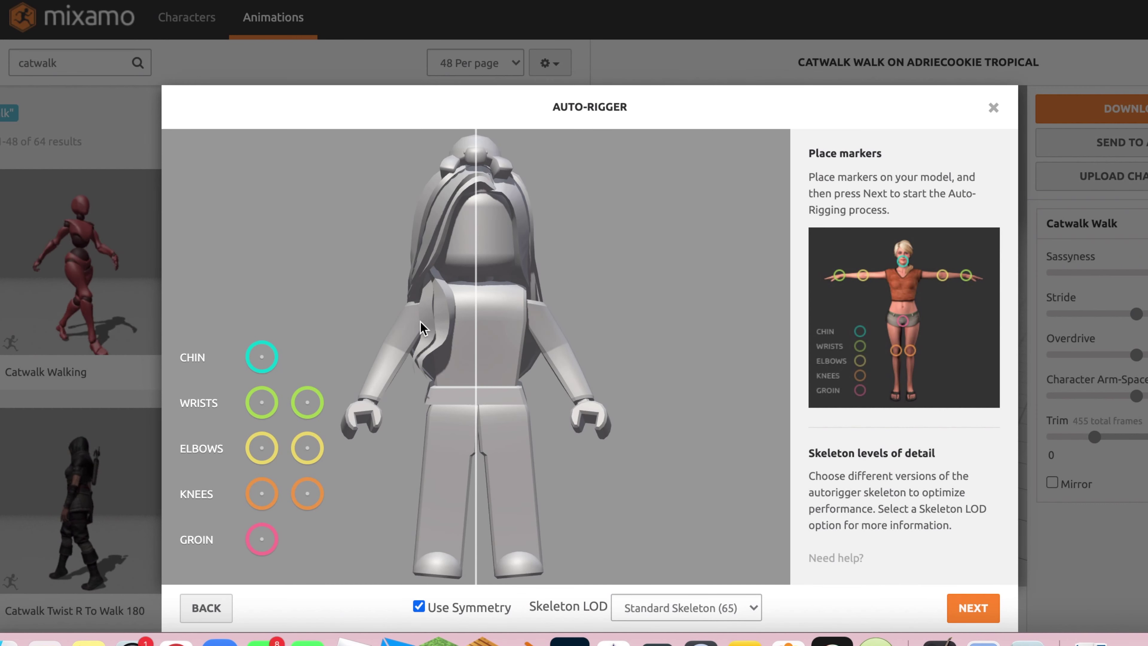
Step: Place the chin, wrist, elbow and knee markers on the character
left_click_drag(256, 357, 479, 267)
left_click_drag(264, 407, 370, 406)
left_click_drag(307, 447, 394, 348)
left_click_drag(262, 493, 445, 499)
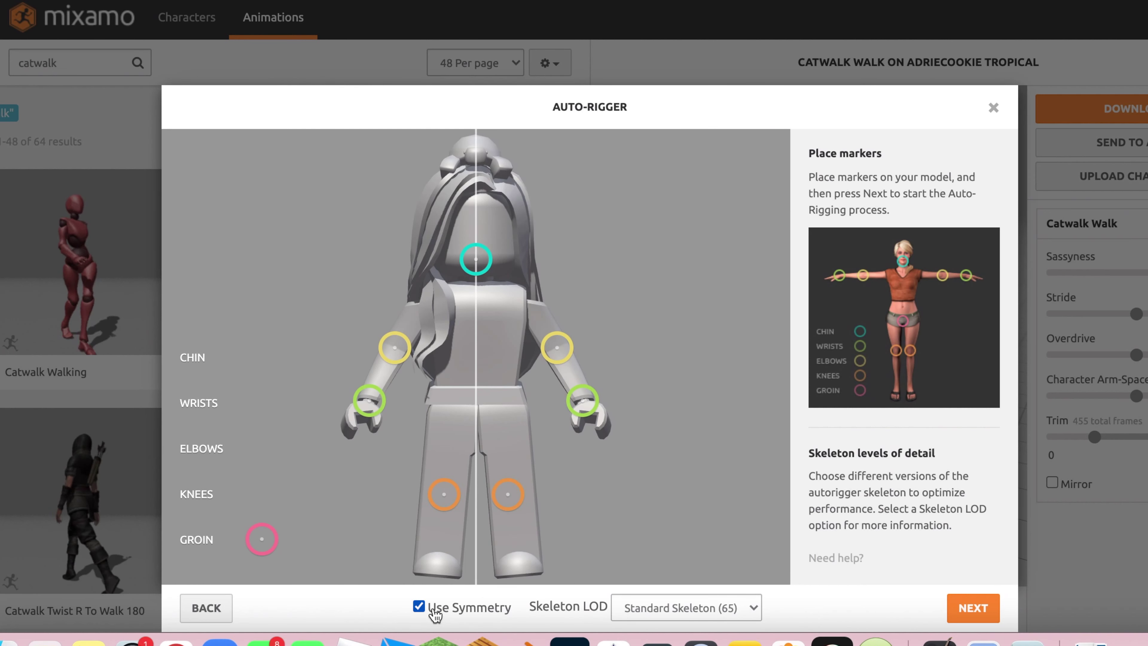
Step: Turn off symmetry, fine-tune the right knee, place the groin marker, and auto-rig
left_click(418, 606)
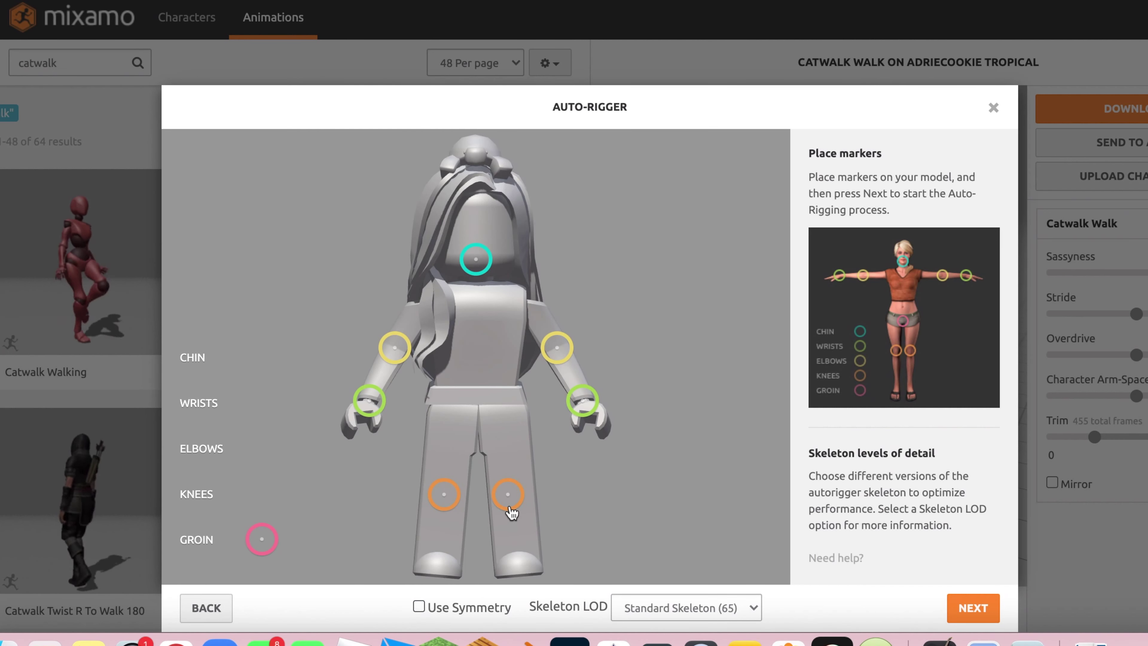
left_click_drag(512, 495, 517, 501)
left_click_drag(516, 501, 515, 501)
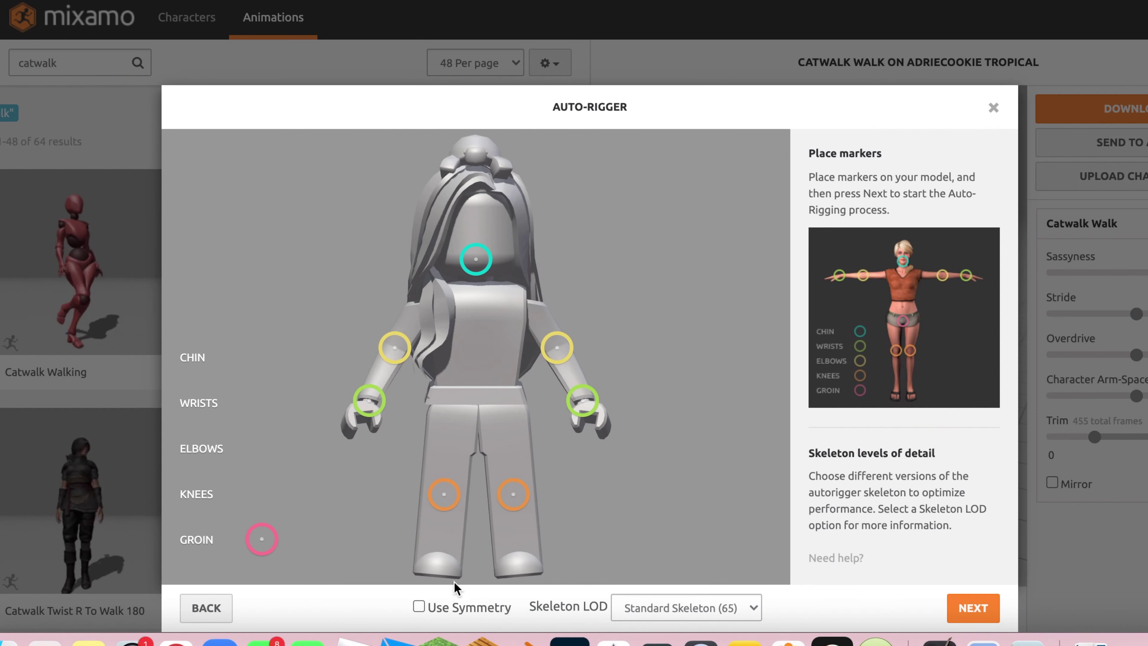
left_click_drag(281, 544, 482, 407)
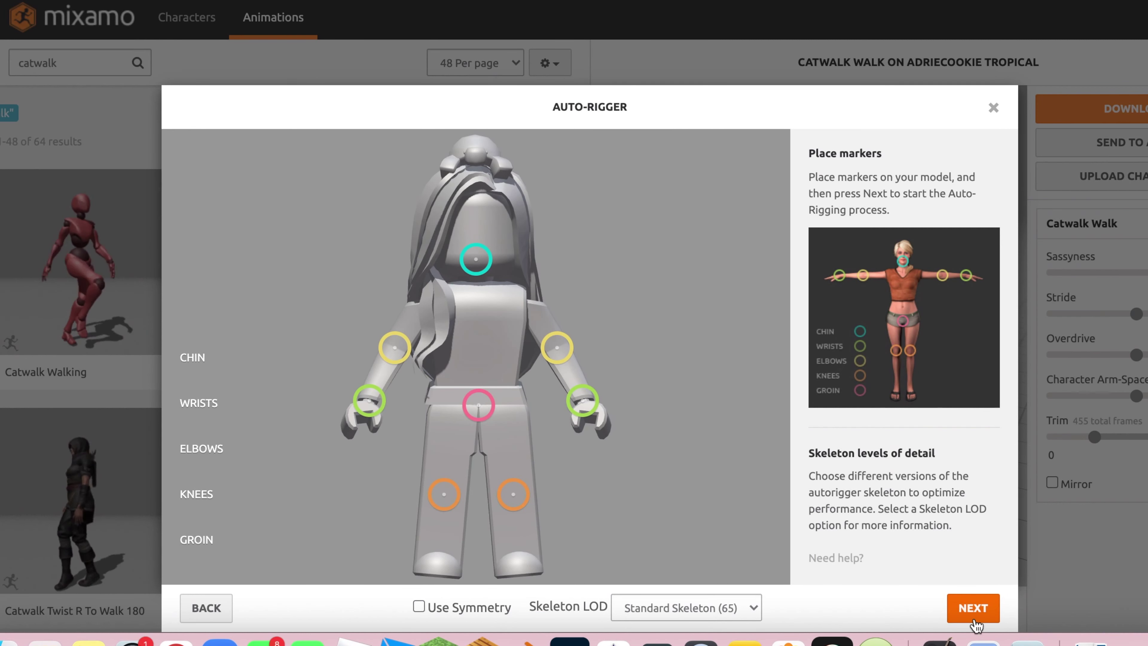
left_click(980, 605)
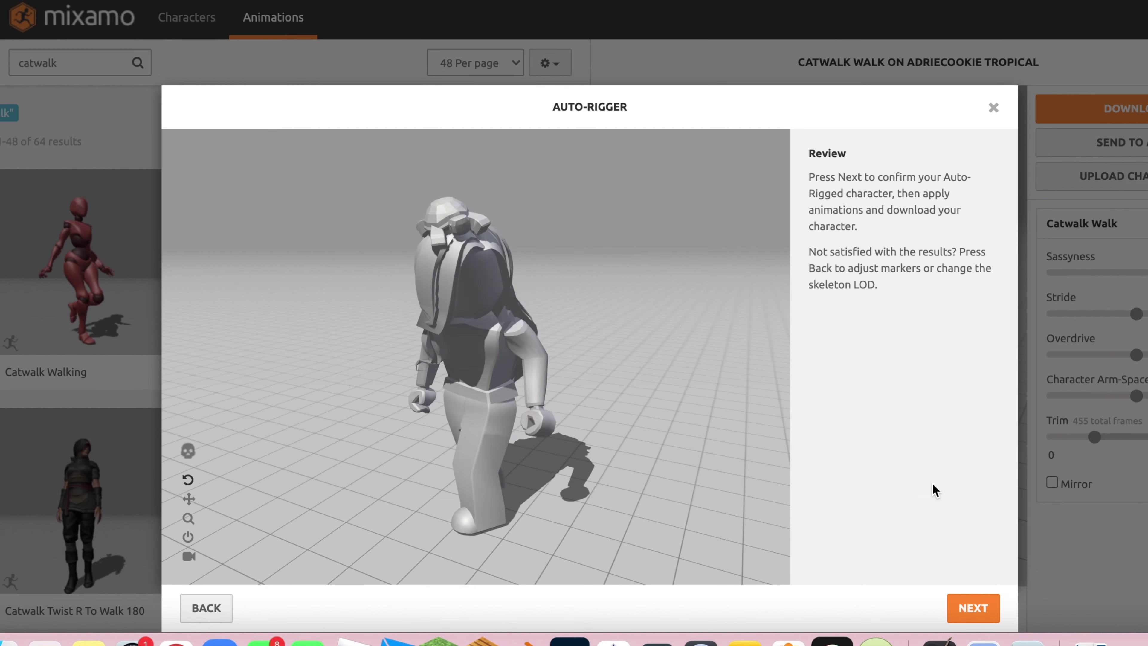
left_click(980, 607)
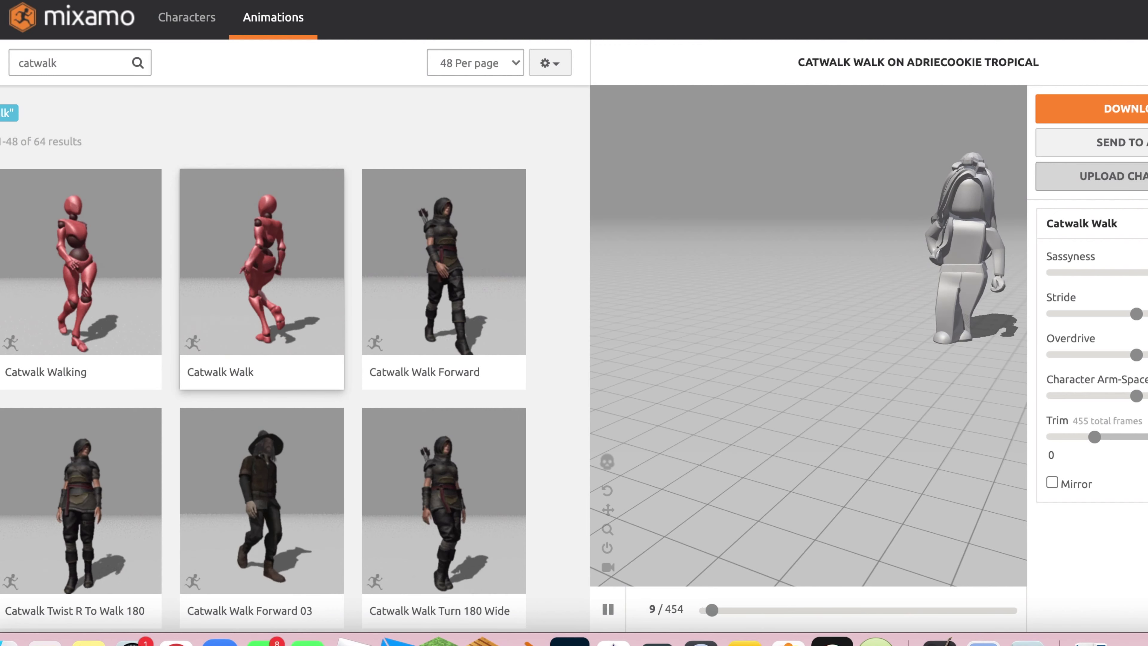
Step: Open the Download Settings for the rigged Catwalk Walk animation
left_click(1143, 111)
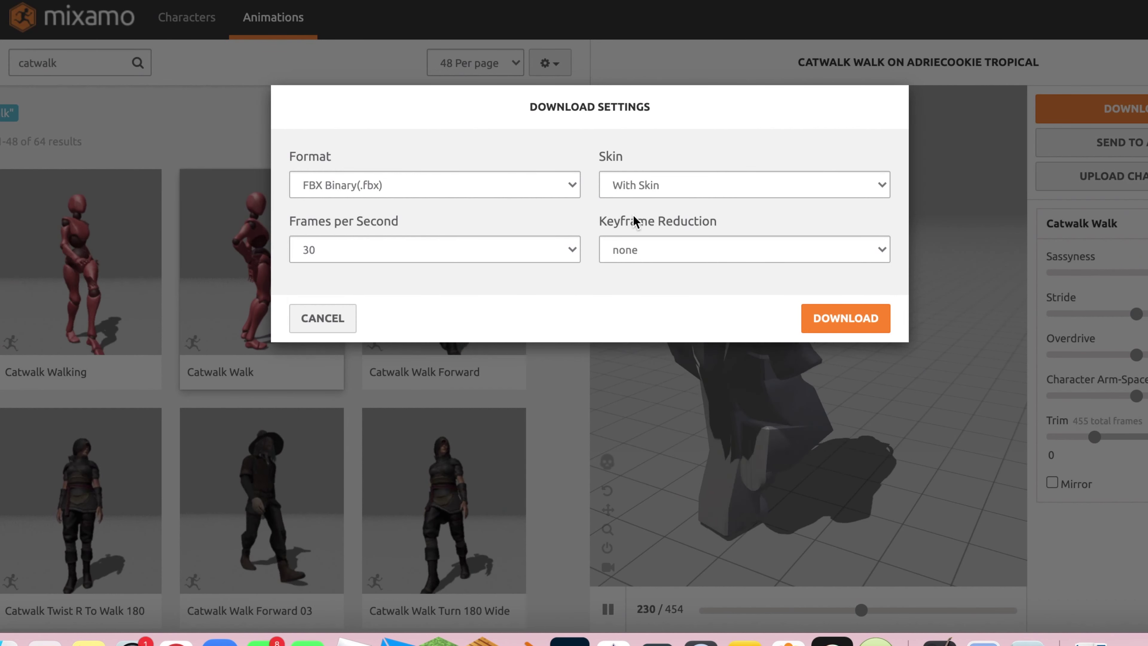
Step: Download Catwalk Walk as FBX Binary, With Skin, at 30 fps
left_click(813, 323)
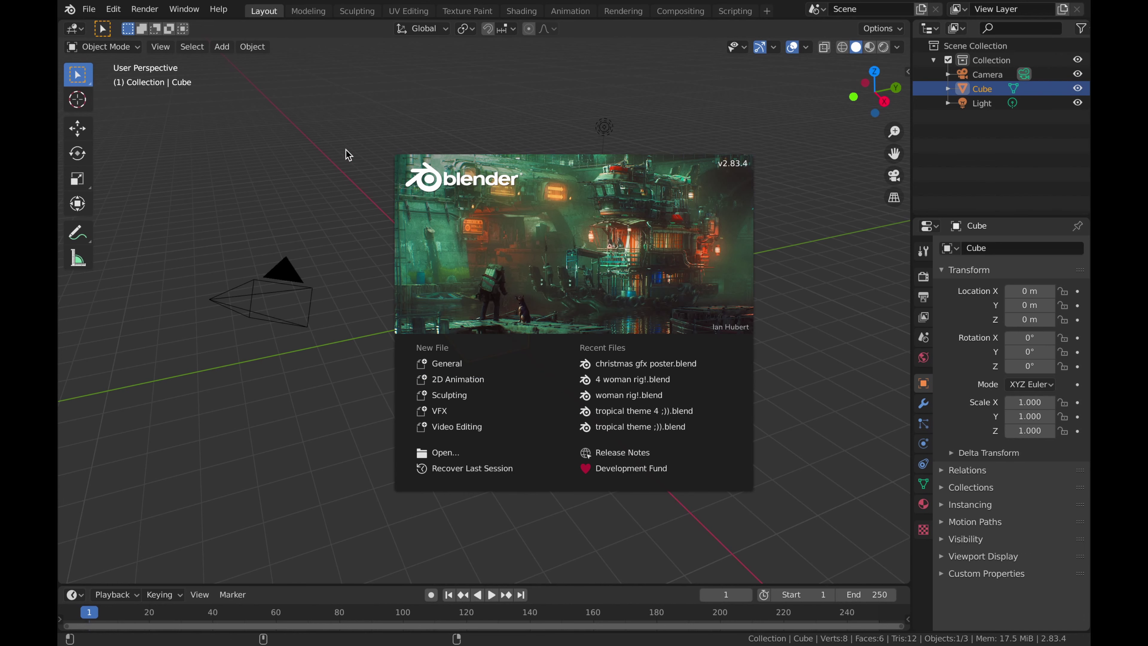
Step: Dismiss the splash, delete the default cube and light, and open File > Import
left_click(269, 207)
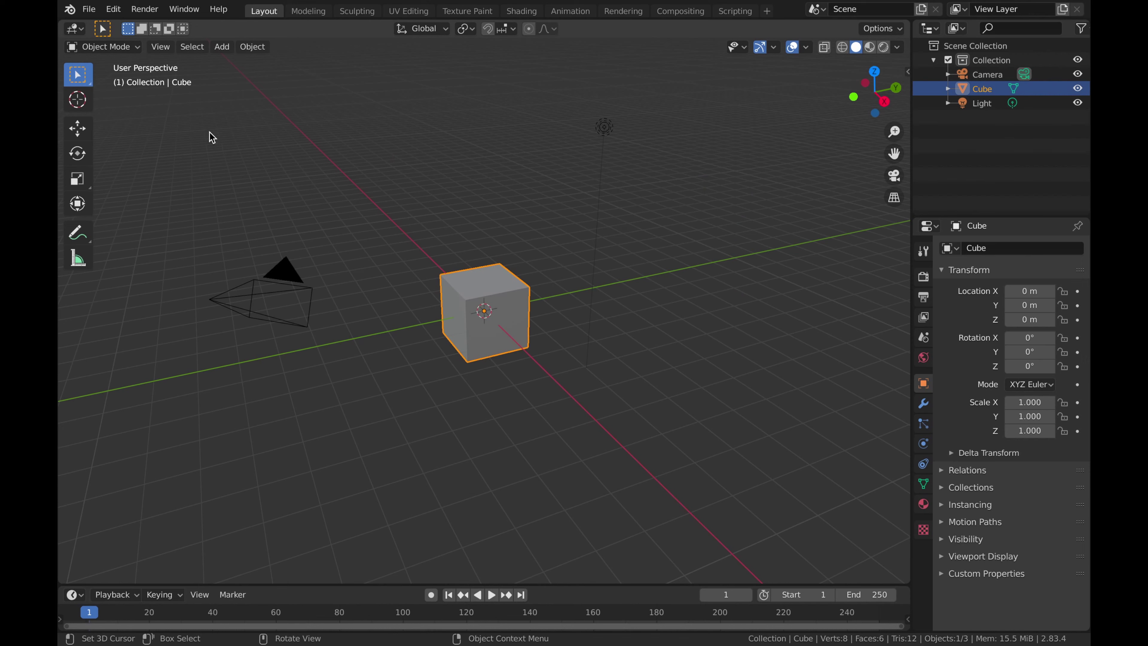
left_click_drag(421, 99, 685, 424)
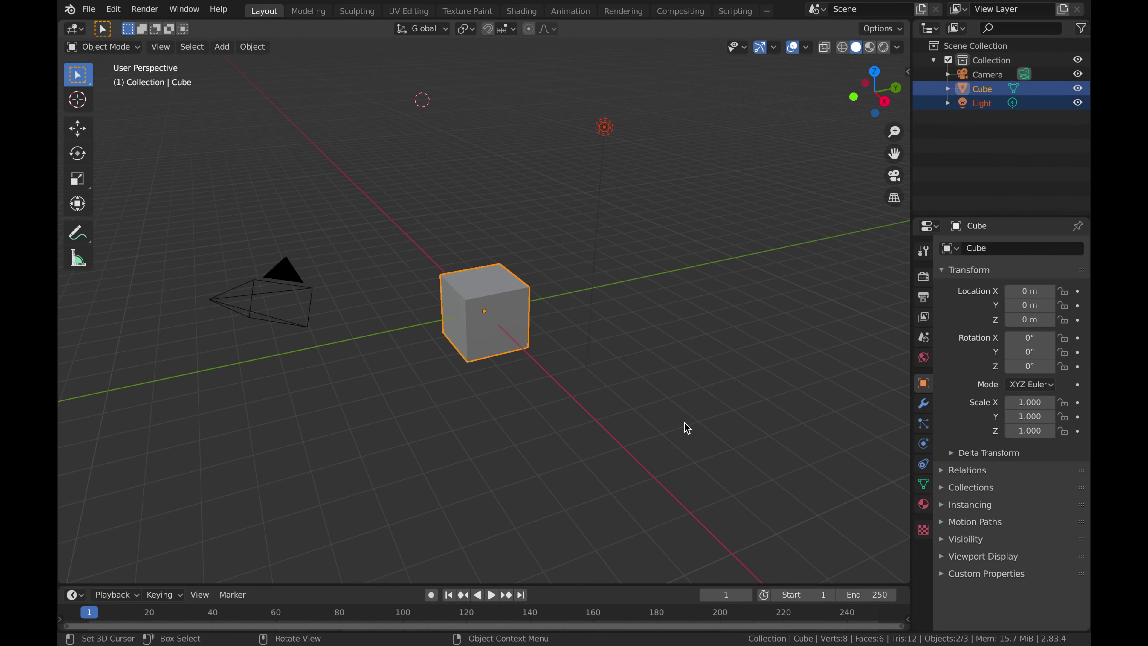
key("x")
left_click(686, 424)
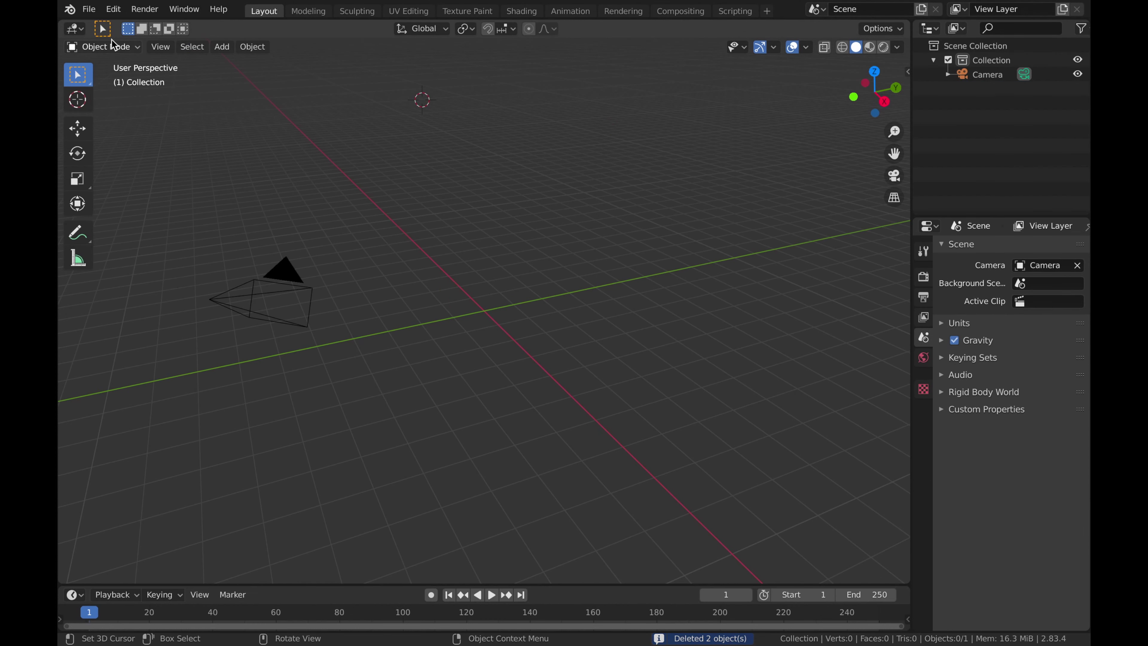
left_click(89, 9)
mouse_move(133, 207)
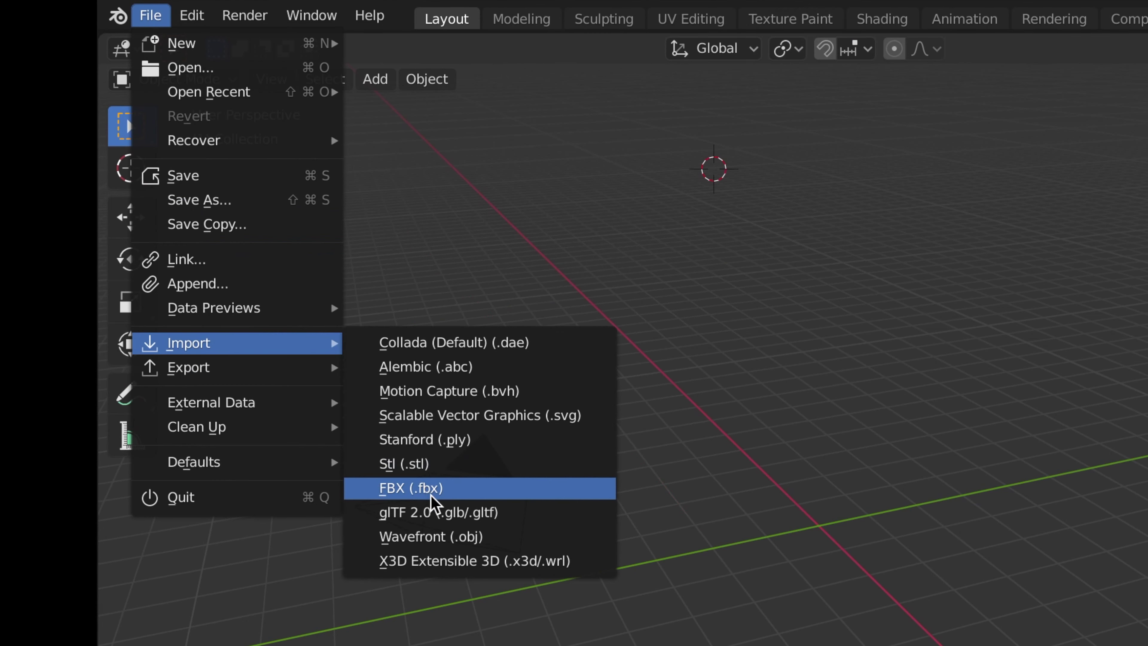
Step: Import Catwalk Walk (1).fbx from the Downloads folder as FBX
left_click(418, 488)
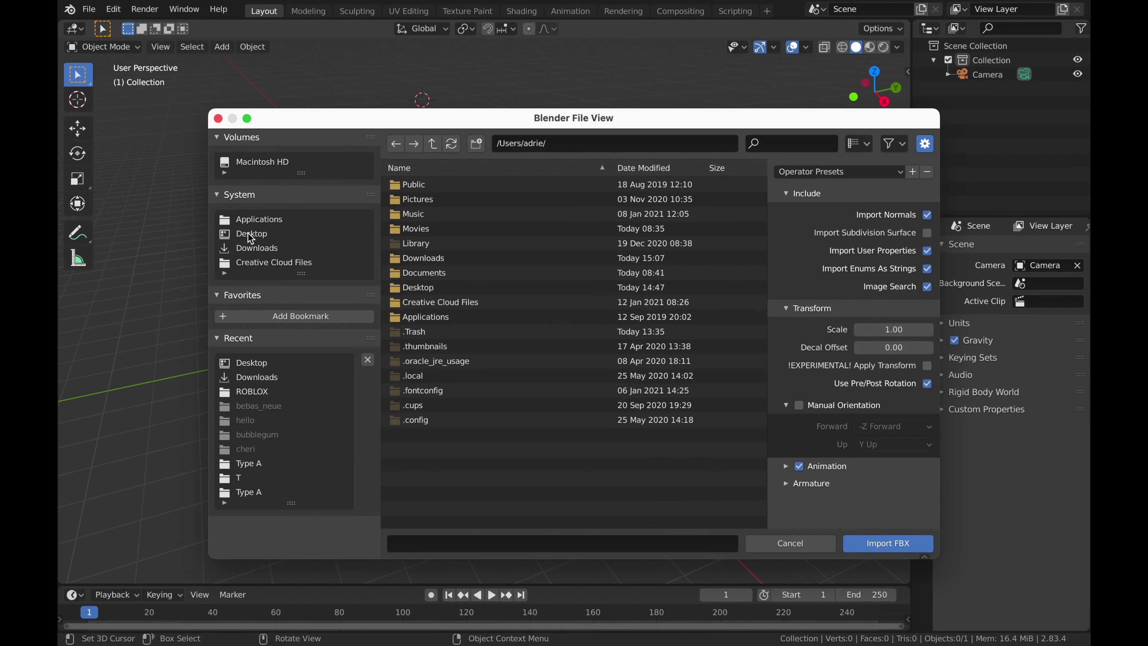
left_click(420, 396)
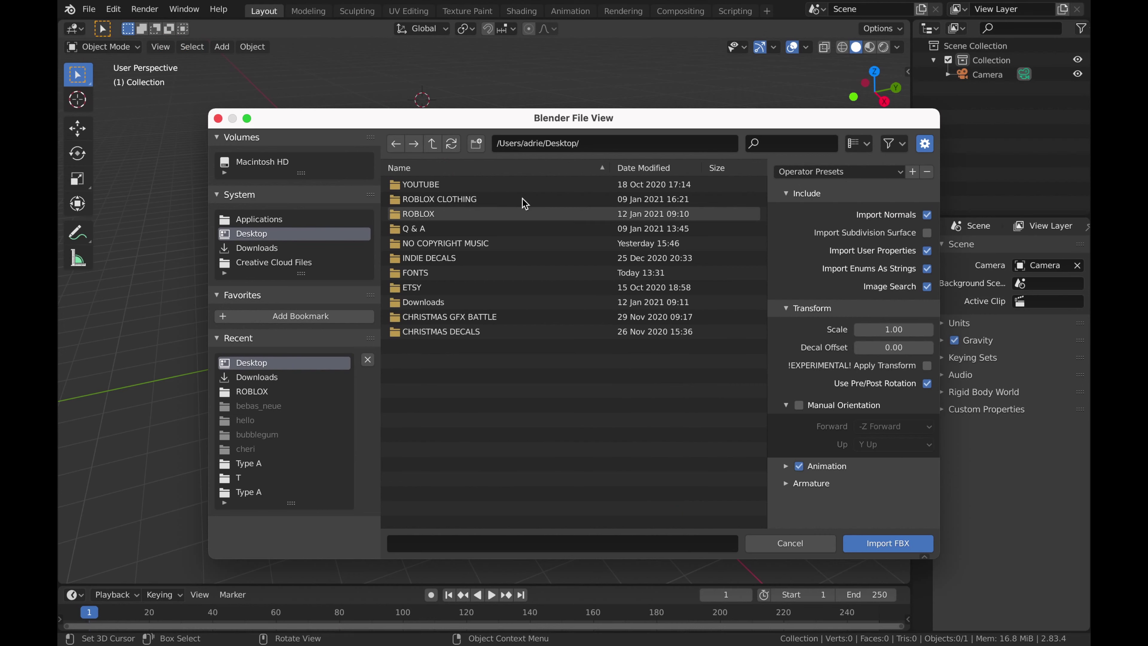
left_click(262, 248)
left_click(448, 478)
left_click(885, 544)
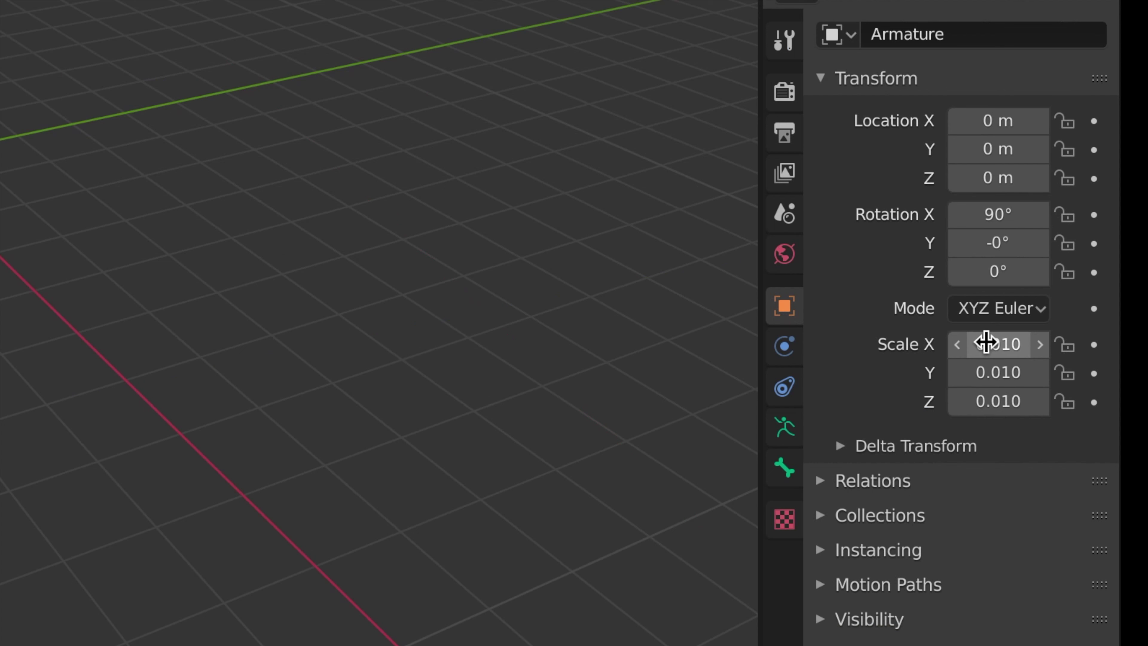
Step: Set the Armature's X, Y and Z scale each to 1
left_click(1024, 402)
type("1")
key("Return")
left_click(998, 379)
type("1")
key("Return")
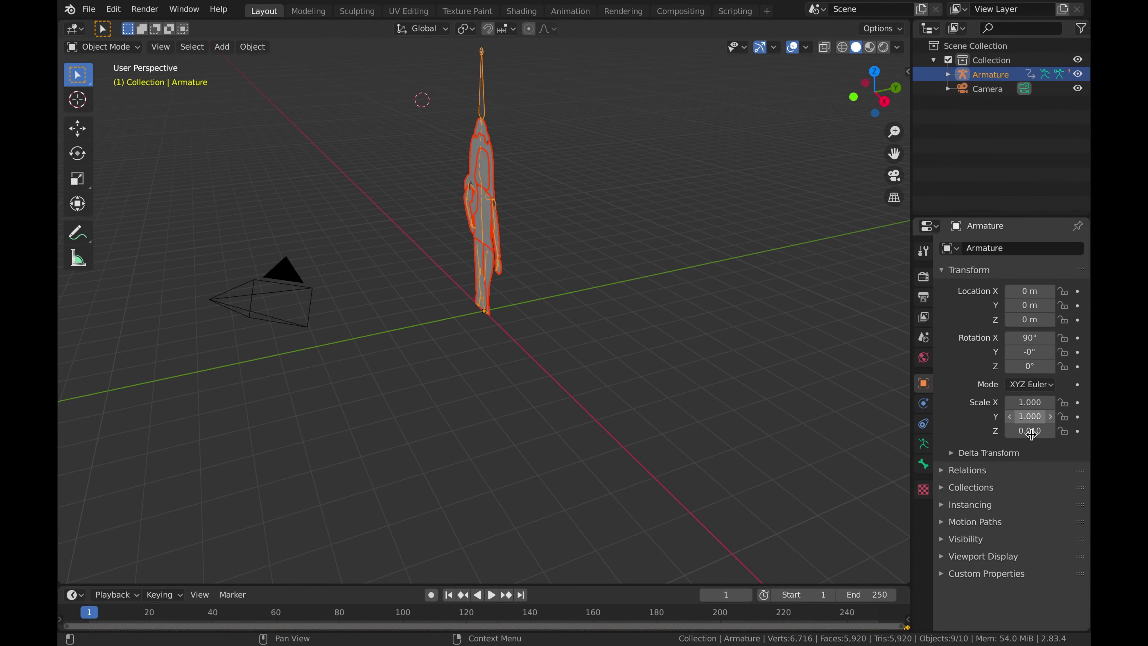
left_click(1030, 430)
type("1")
key("Return")
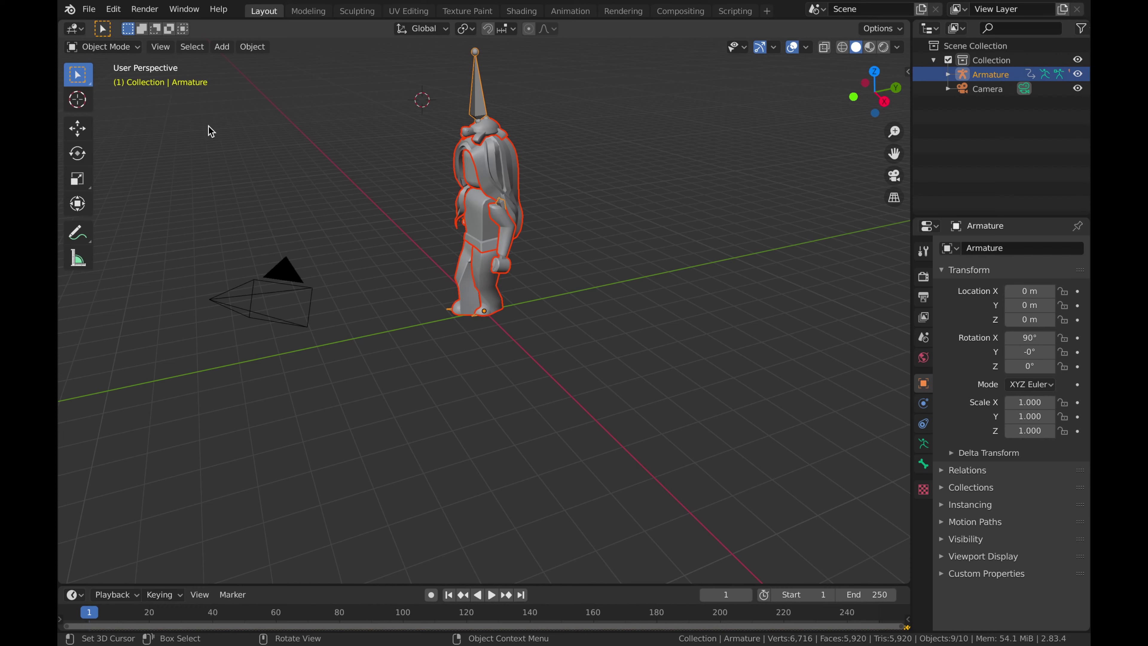
left_click(161, 48)
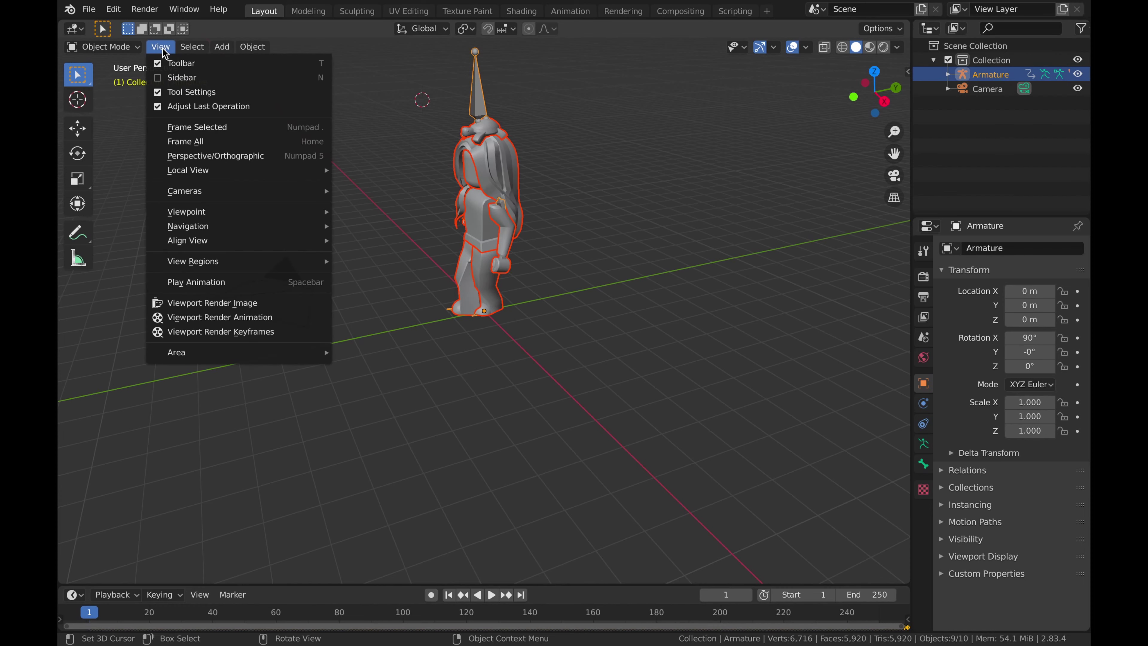
Step: View through the active camera, enlarge the timeline, and select the camera
mouse_move(181, 190)
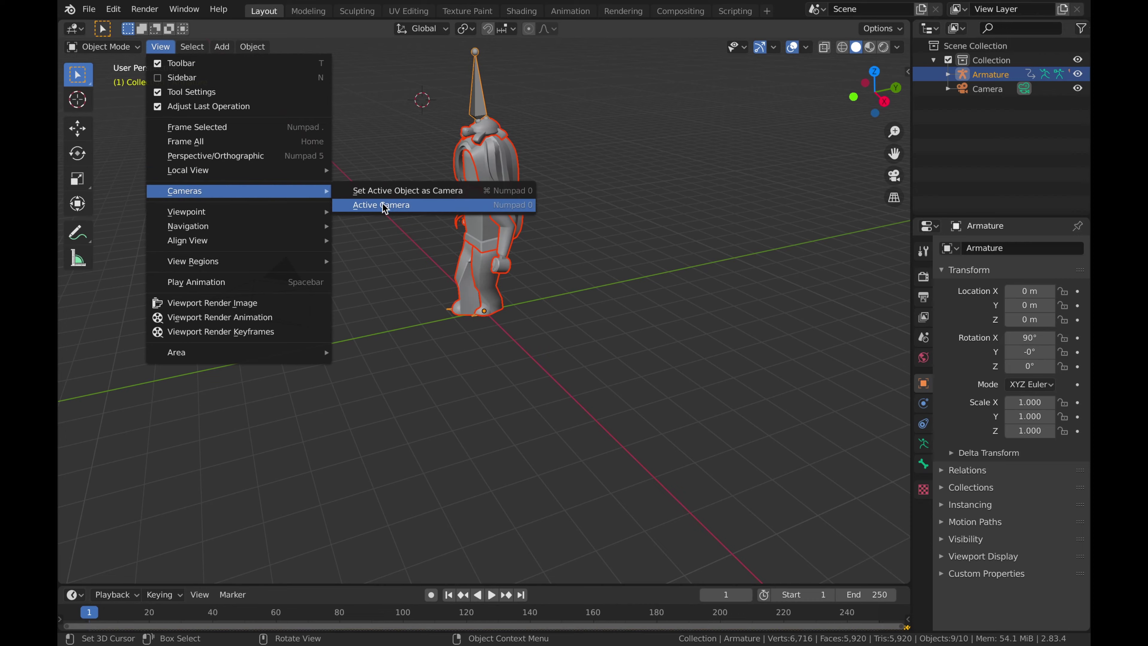
left_click(384, 205)
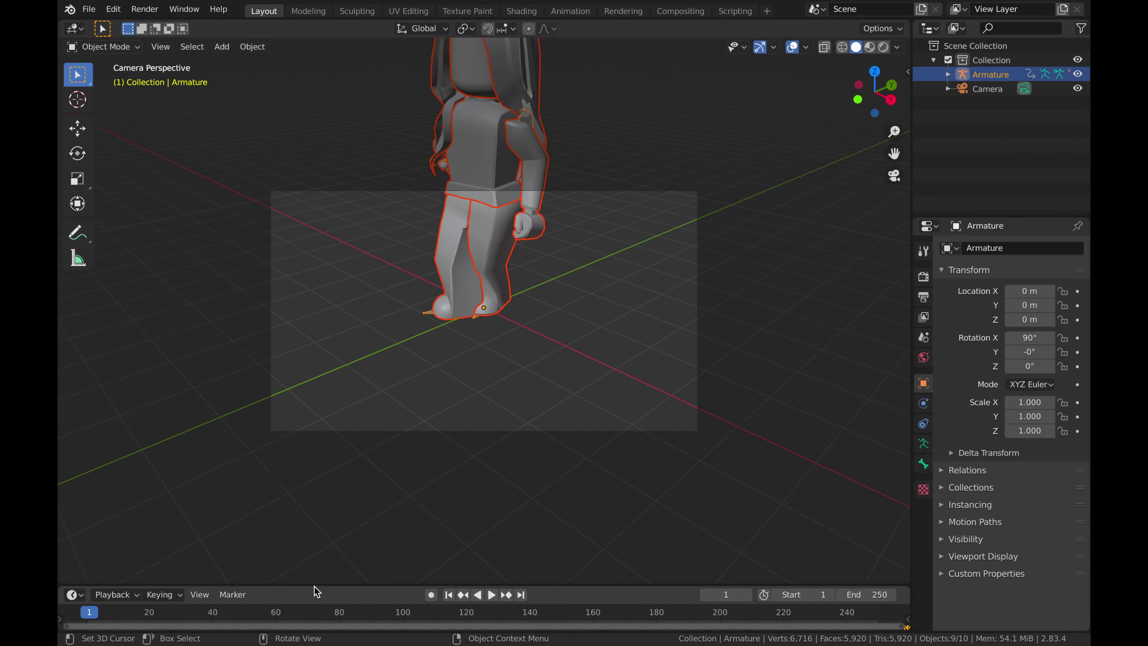
left_click_drag(315, 585, 322, 500)
left_click(82, 71)
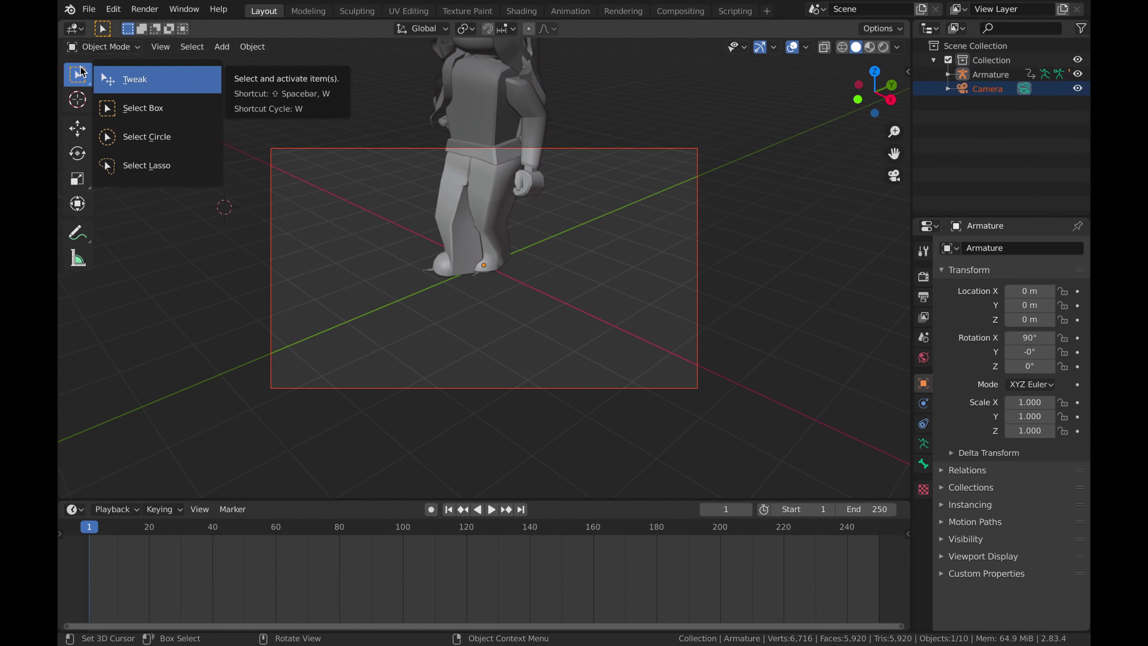
left_click(119, 89)
left_click(307, 149)
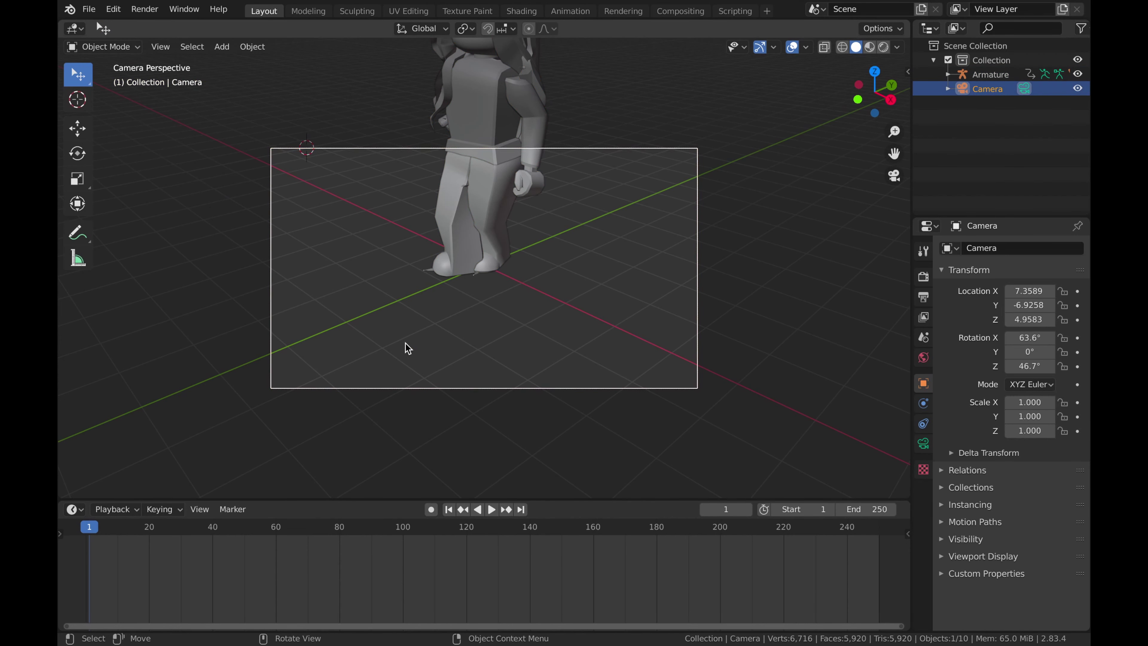
Step: Walk-fly the camera to frame the full character at Y -11.671, Z 4.2029
key("shift+grave")
key("w")
key("a")
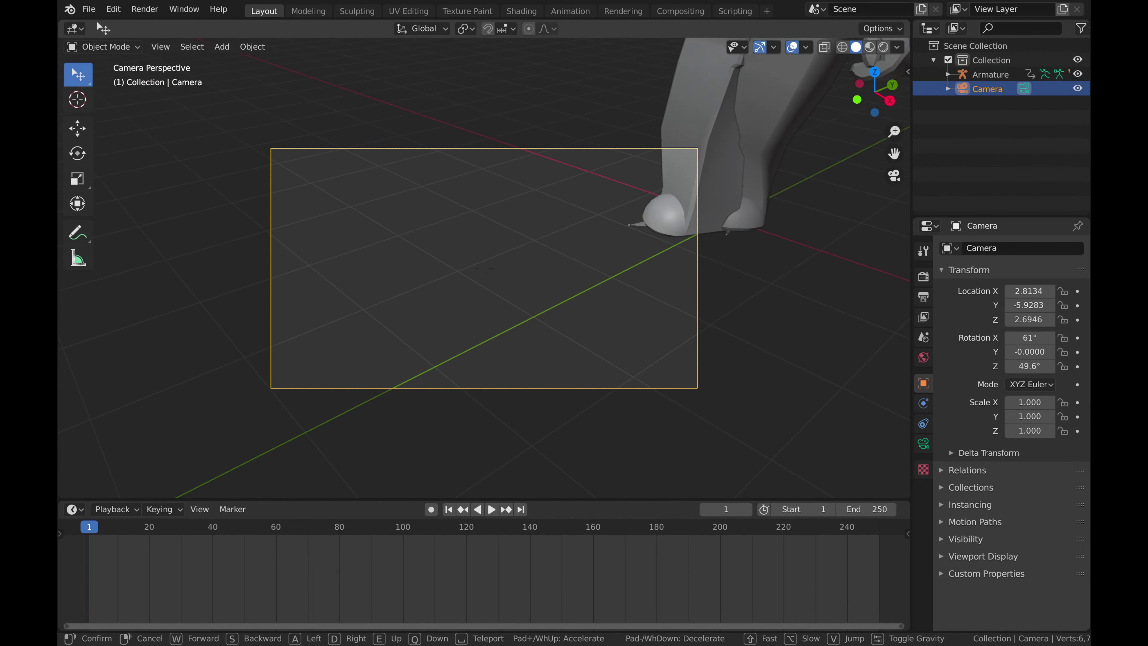
key("s")
key("e")
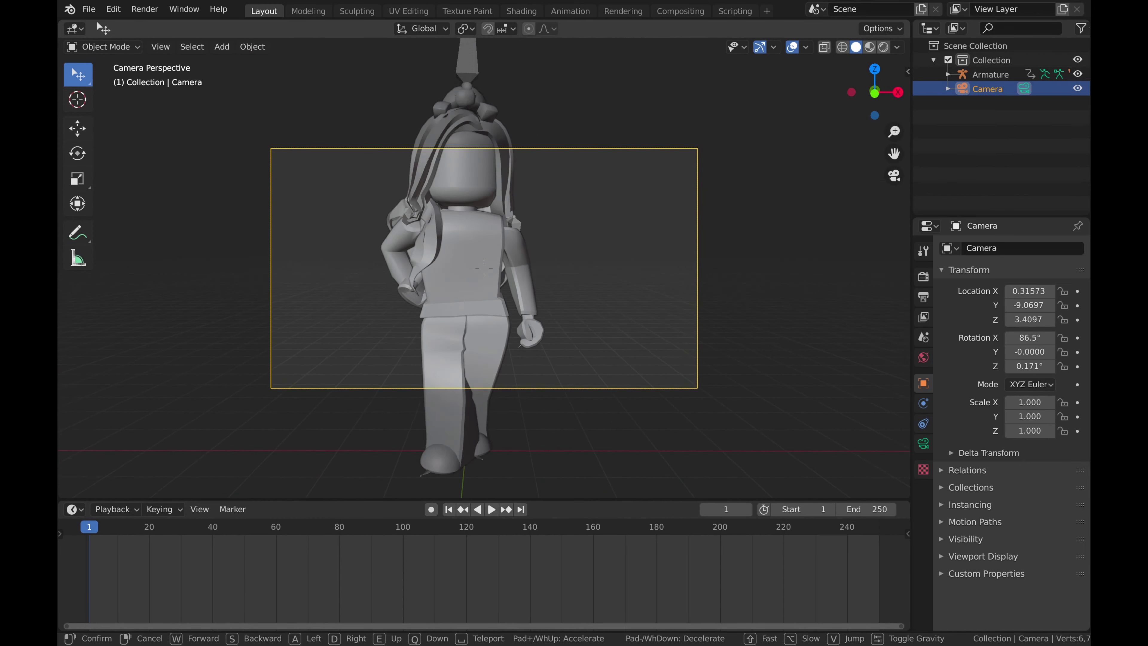
key("d")
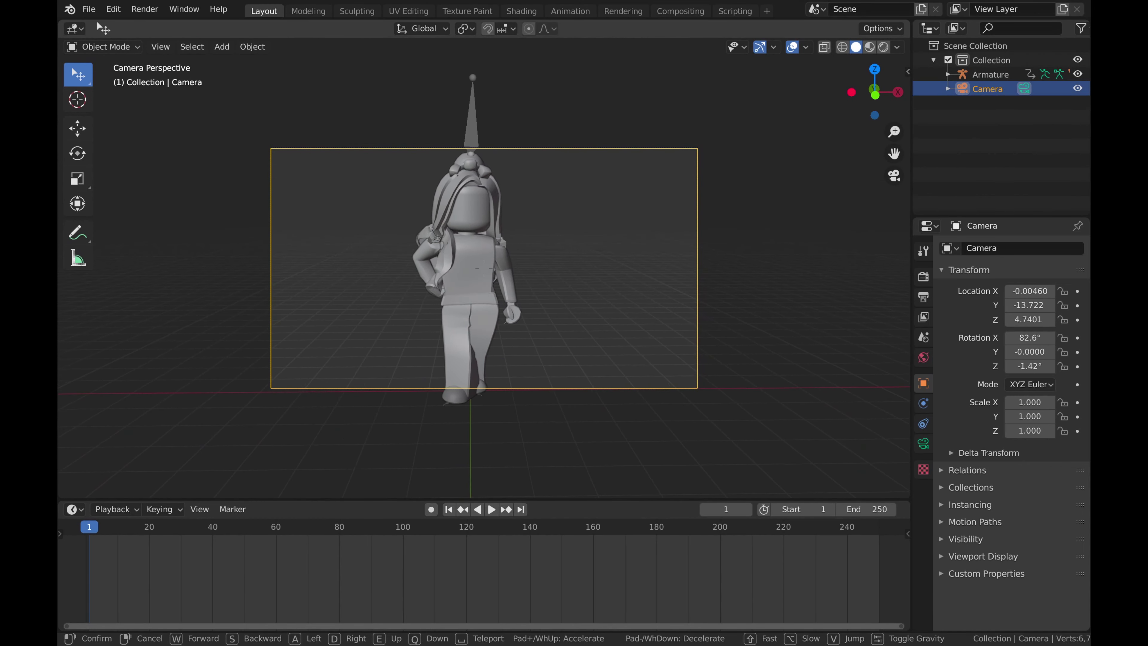
key("w")
key("s")
left_click(520, 146)
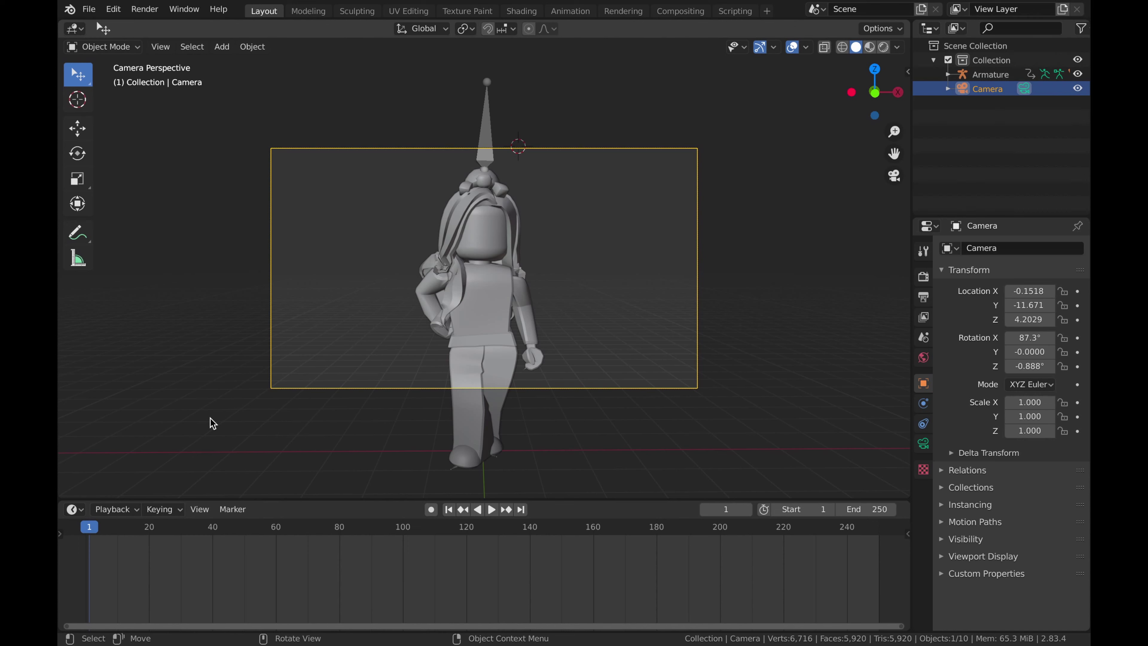
Step: Keyframe the camera's location, rotation and scale at frame 1
key("i")
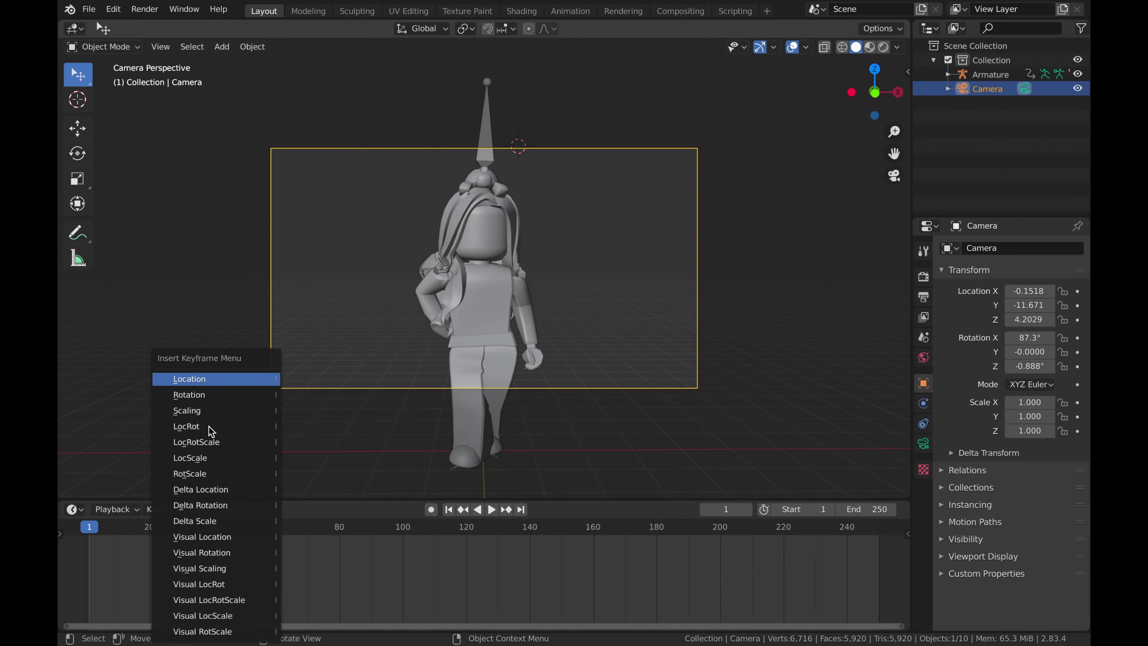
left_click(191, 442)
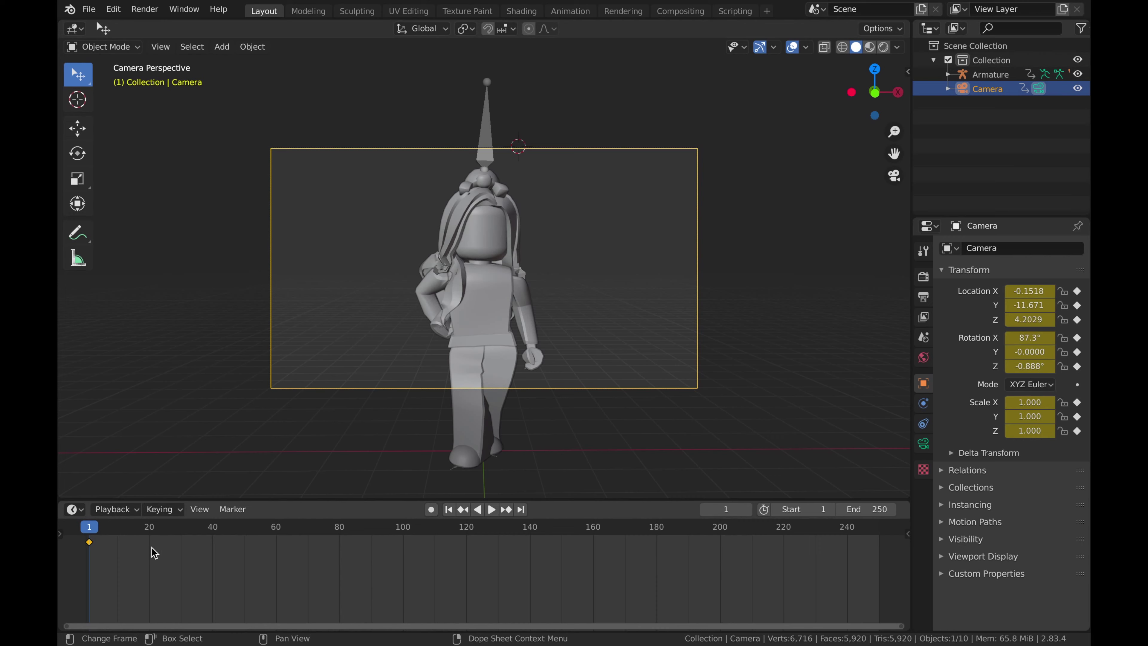
left_click_drag(92, 528, 682, 534)
Step: Fly the camera to reframe the walking avatar and keyframe it at frame 188
key("shift+grave")
key("s")
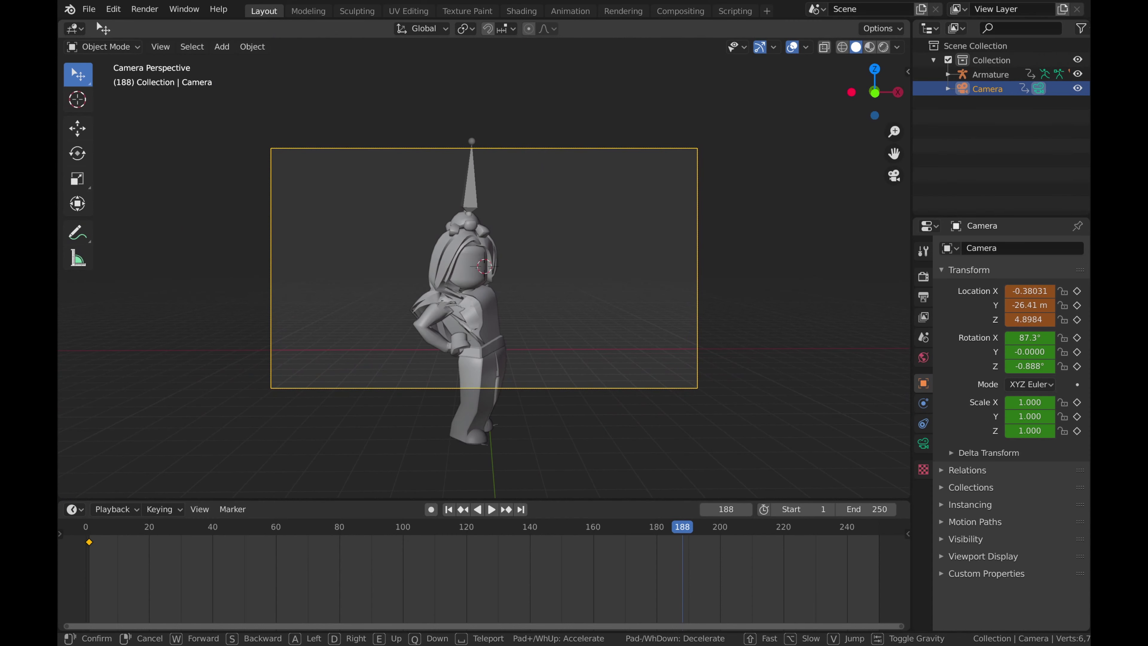
key("w")
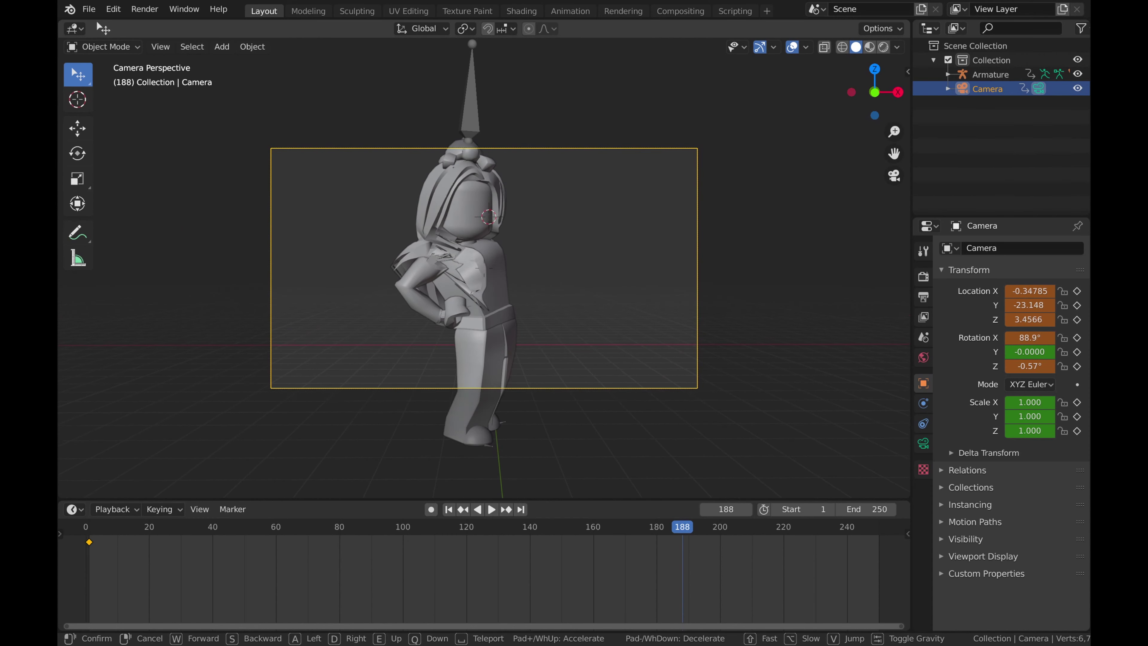
key("e")
key("Return")
key("i")
left_click(474, 267)
Step: Set the animation end frame to 300 and play back through the camera view
key("shift+ctrl+space")
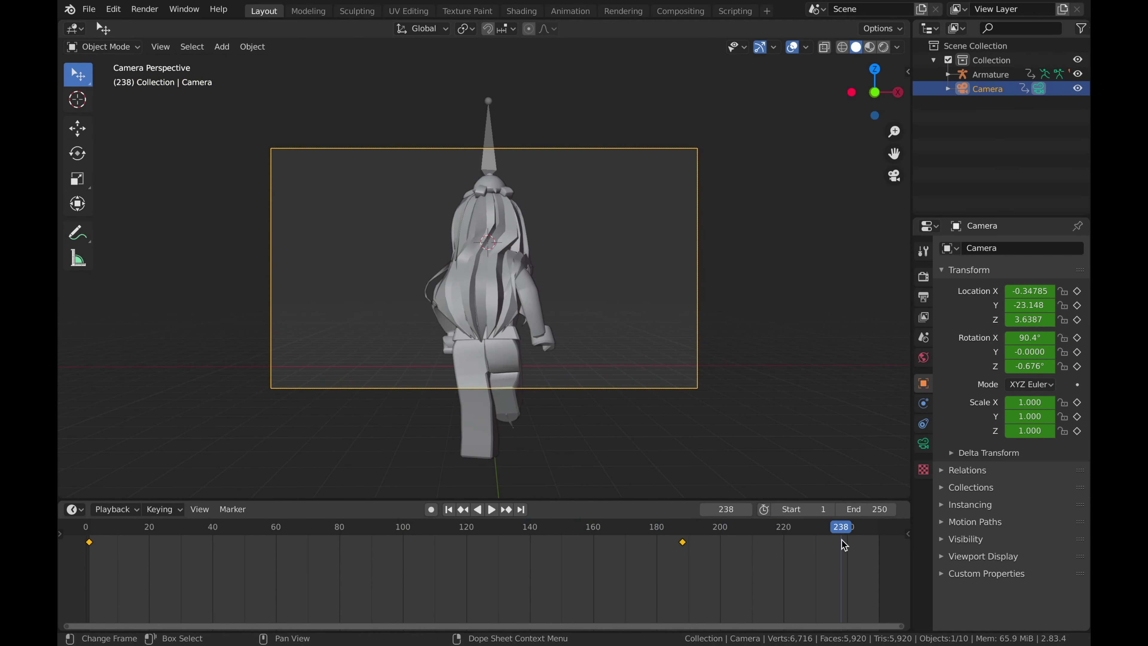
double_click(865, 509)
type("300")
key("Return")
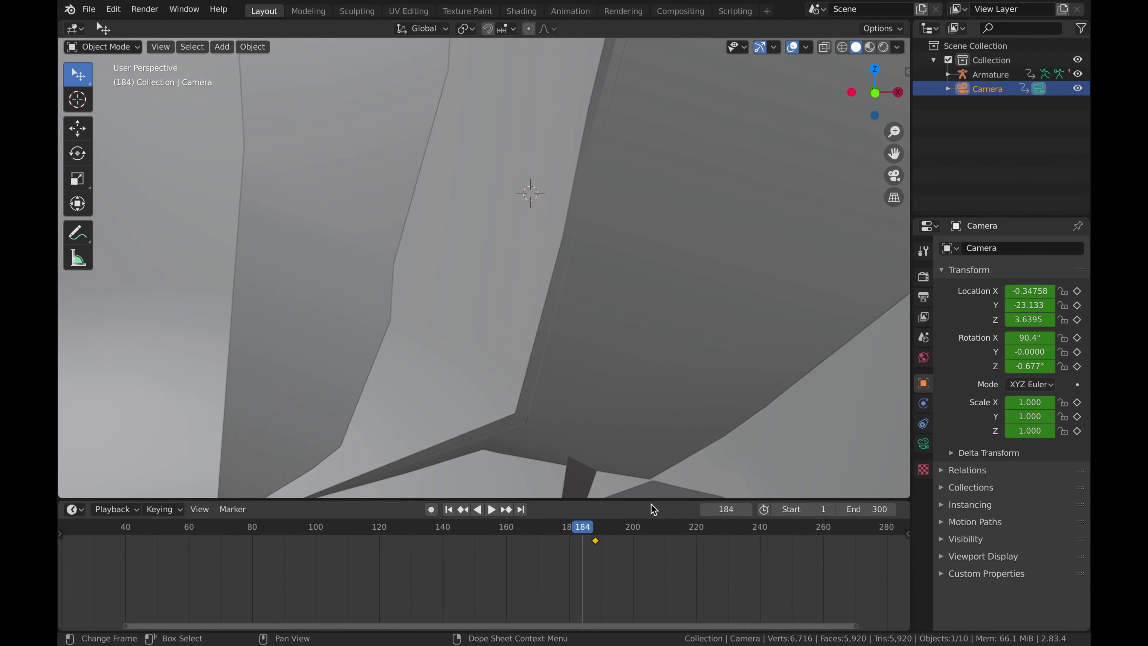
key("KP_0")
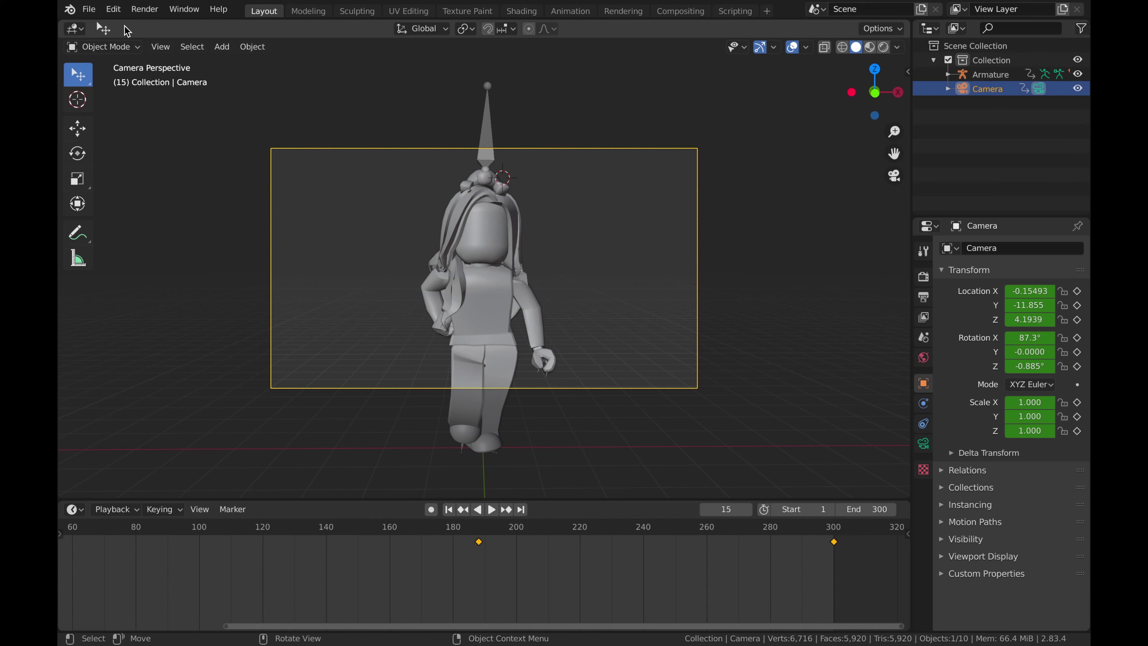
Step: Import Tropical Painting Dock:Island.obj from the Desktop as a Wavefront OBJ
left_click(88, 9)
mouse_move(132, 204)
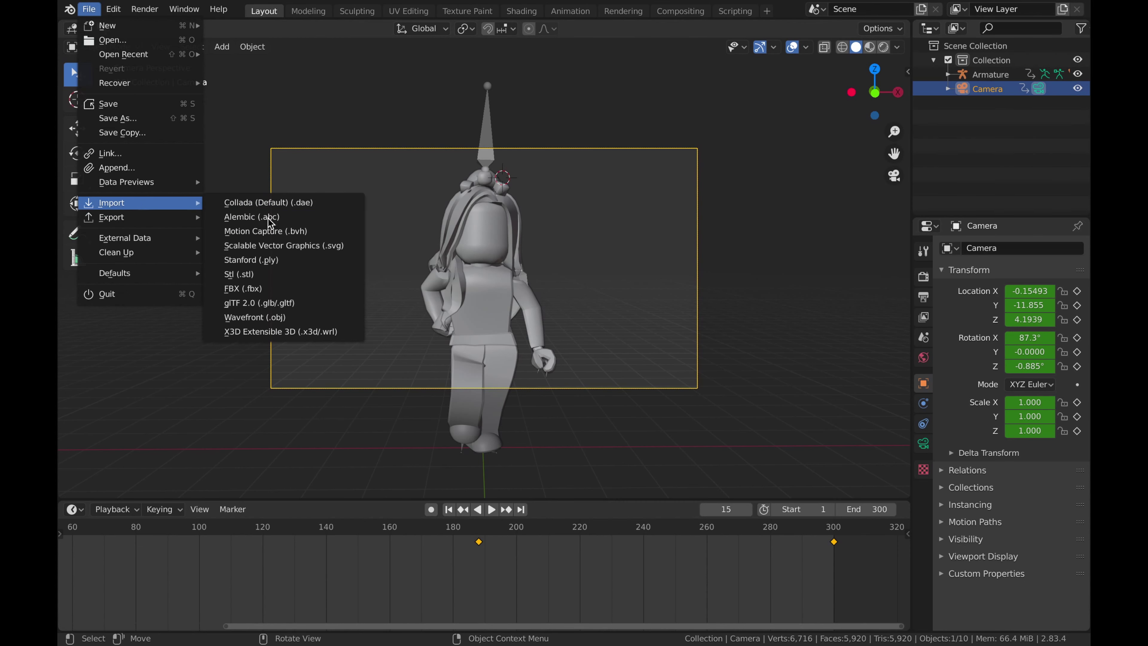
left_click(269, 316)
left_click(269, 233)
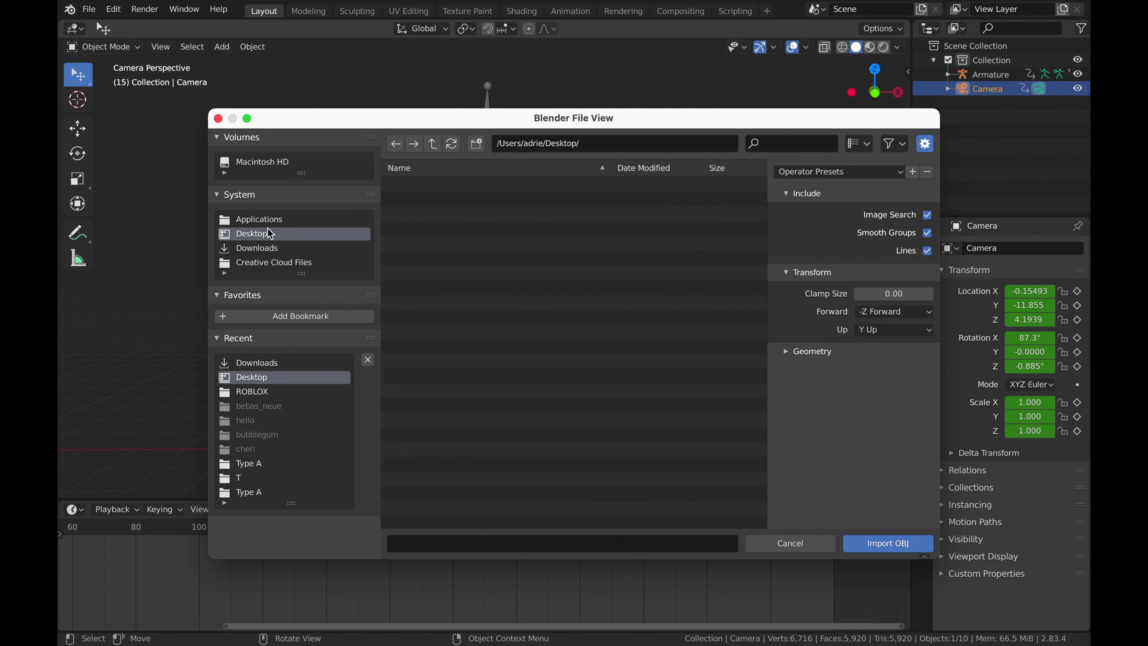
type("tropical")
left_click(463, 184)
left_click(886, 543)
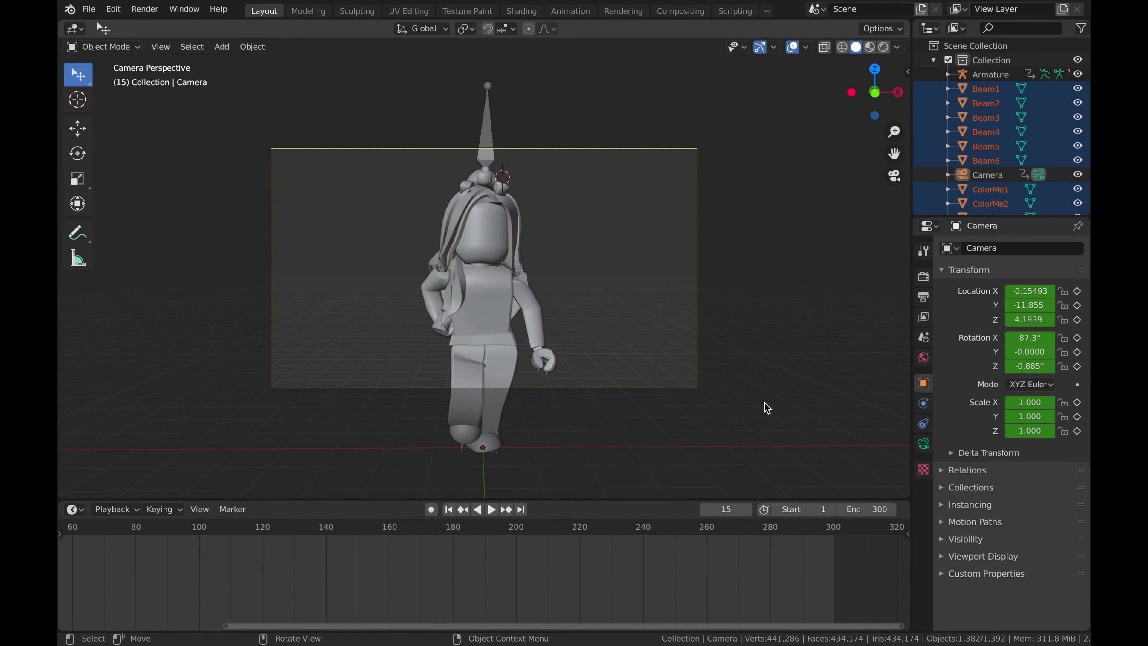
Step: Box-select all the imported island objects
middle_click_drag(766, 407, 316, 136)
left_click_drag(78, 76, 147, 103)
left_click_drag(278, 108, 758, 267)
left_click_drag(688, 321, 513, 249)
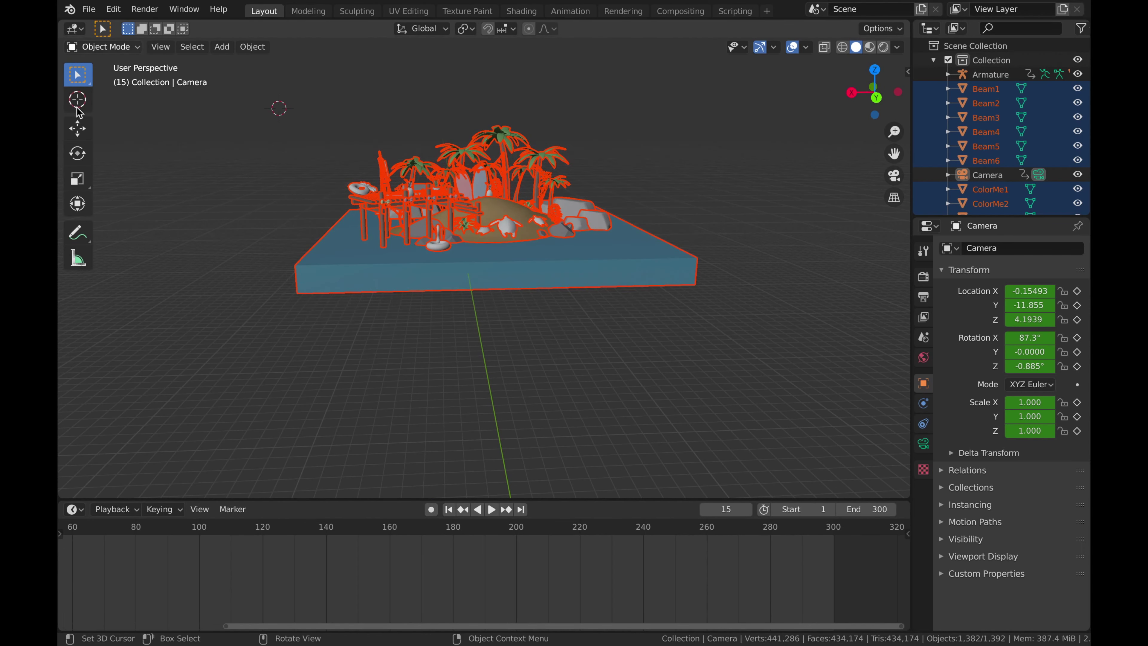
Step: Zoom in on the dock and keyframe the selection's location, rotation and scale
left_click_drag(78, 75, 119, 78)
key("i")
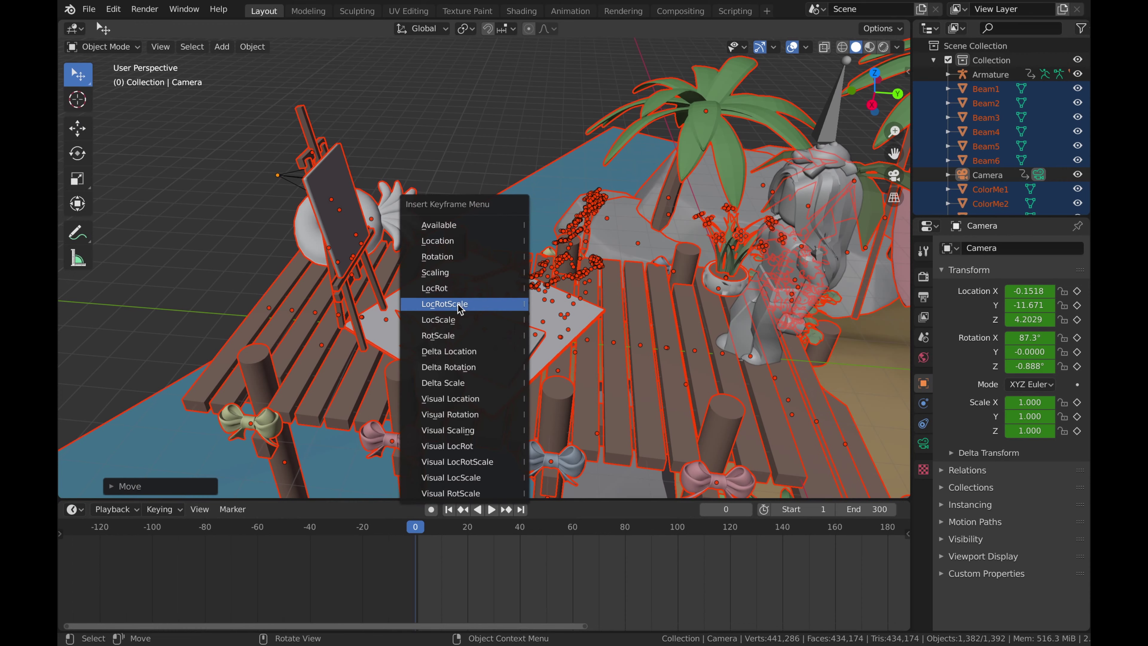
left_click(436, 299)
Step: Delete the painting table, palette, vase, canvas and easel from the dock
key("Delete")
left_click(319, 158, "shift")
key("Delete")
left_click(320, 158)
key("x")
left_click(312, 150)
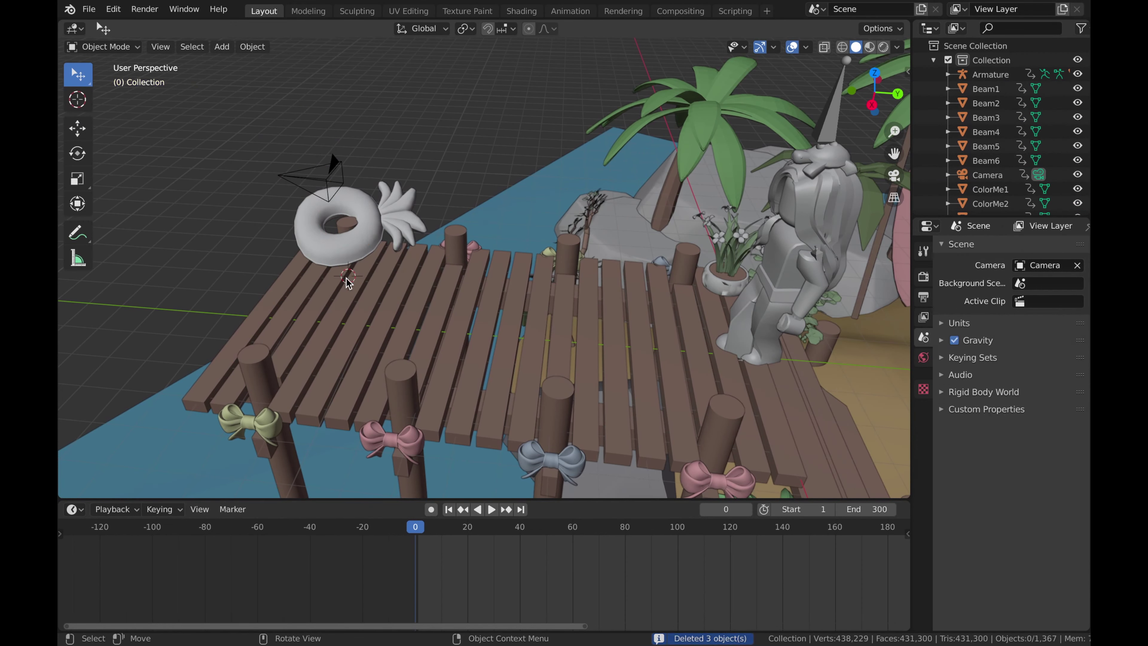
Step: Return to the scene camera view at frame 195
middle_click_drag(313, 154, 145, 469)
key("KP_0")
scroll(463, 565, "down", 8, "ctrl")
left_click(512, 527)
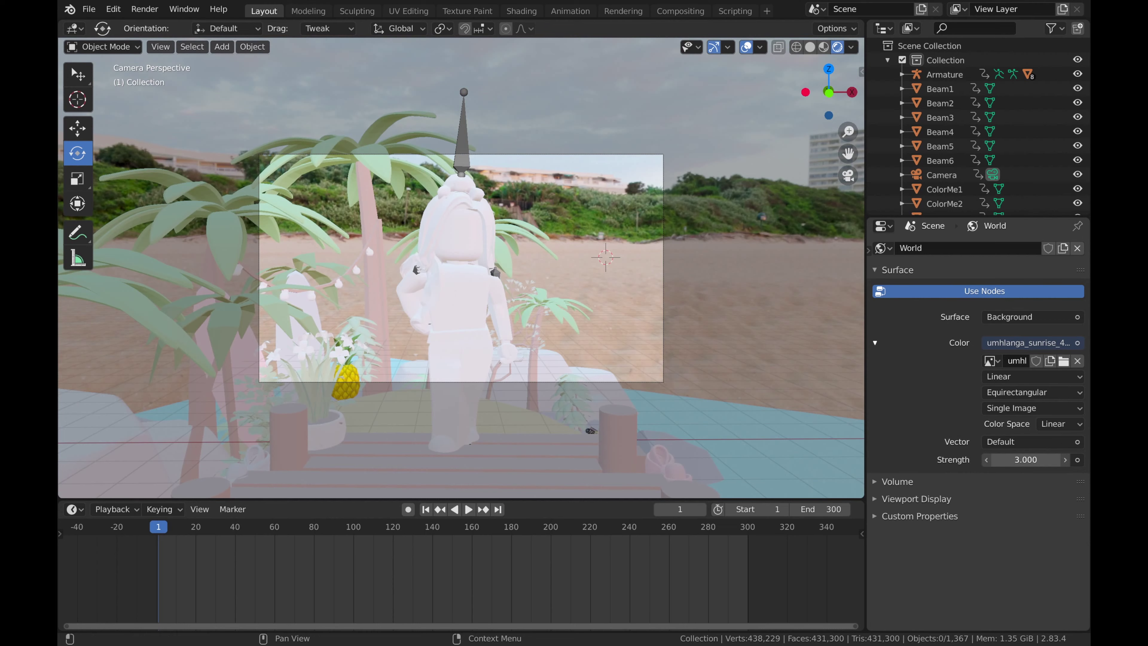
Step: Turn off world nodes for a plain grey background and place the 3D cursor for the backdrop
key("ctrl+z")
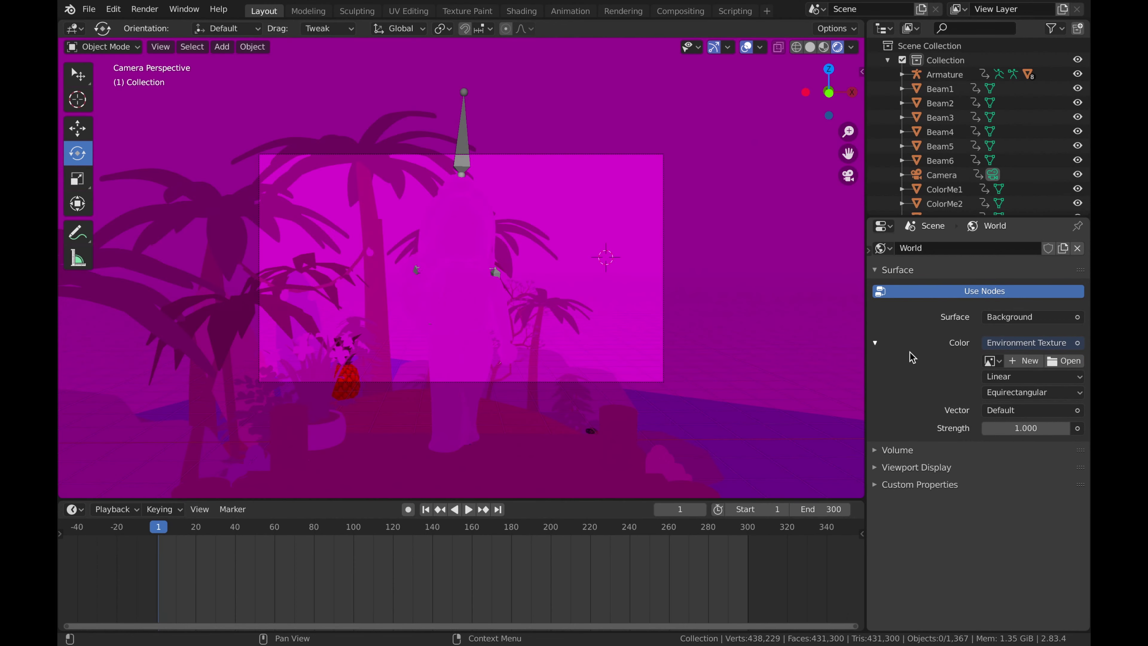
left_click(1012, 299)
right_click(742, 320, "shift")
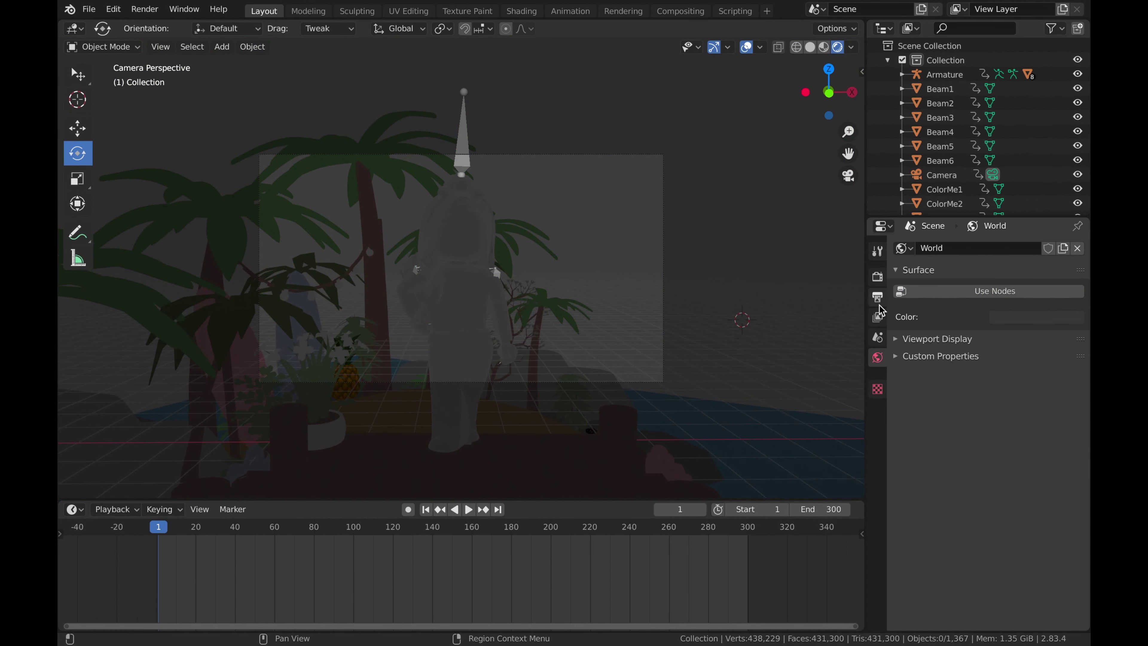
Step: Add a plane at the 3D cursor and rotate it 90° on X to stand upright
key("shift+a")
mouse_move(497, 357)
left_click(560, 356)
left_click_drag(763, 287, 763, 333)
left_click(763, 334)
Step: Give the plane a new material with a magenta Base Color
left_click(77, 128)
left_click(877, 503)
left_click(994, 308)
left_click(1030, 454)
left_click(967, 271)
left_click_drag(967, 271, 1039, 334)
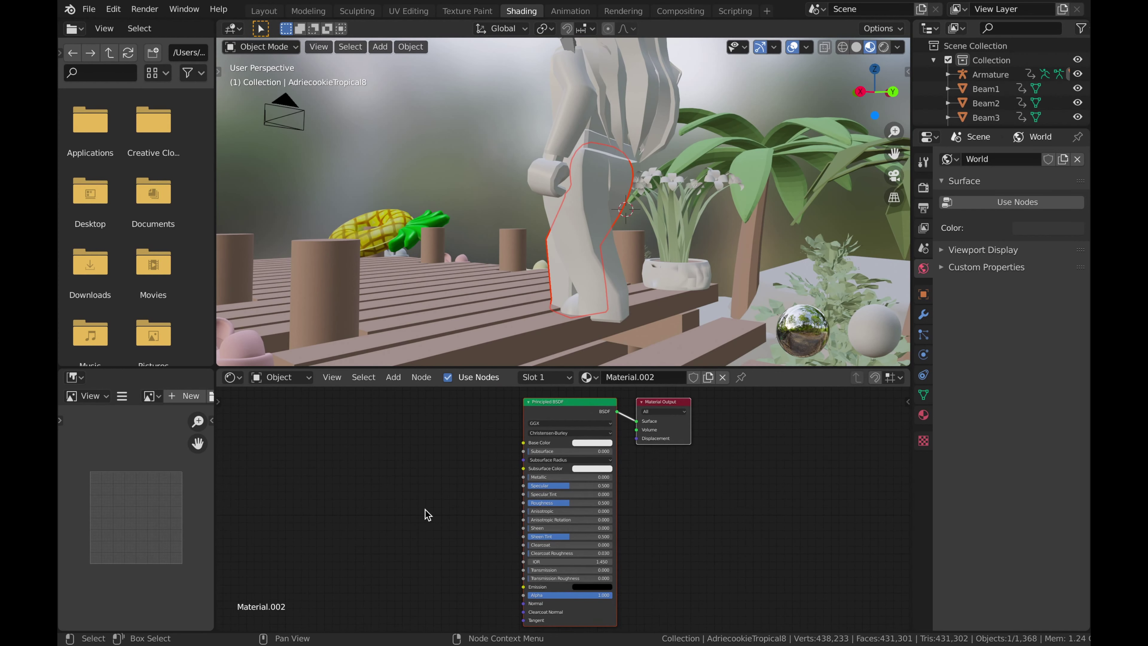
Step: Add an Image Texture node, link its Color to Base Color, and open the avatar's PNG skin
key("shift+a")
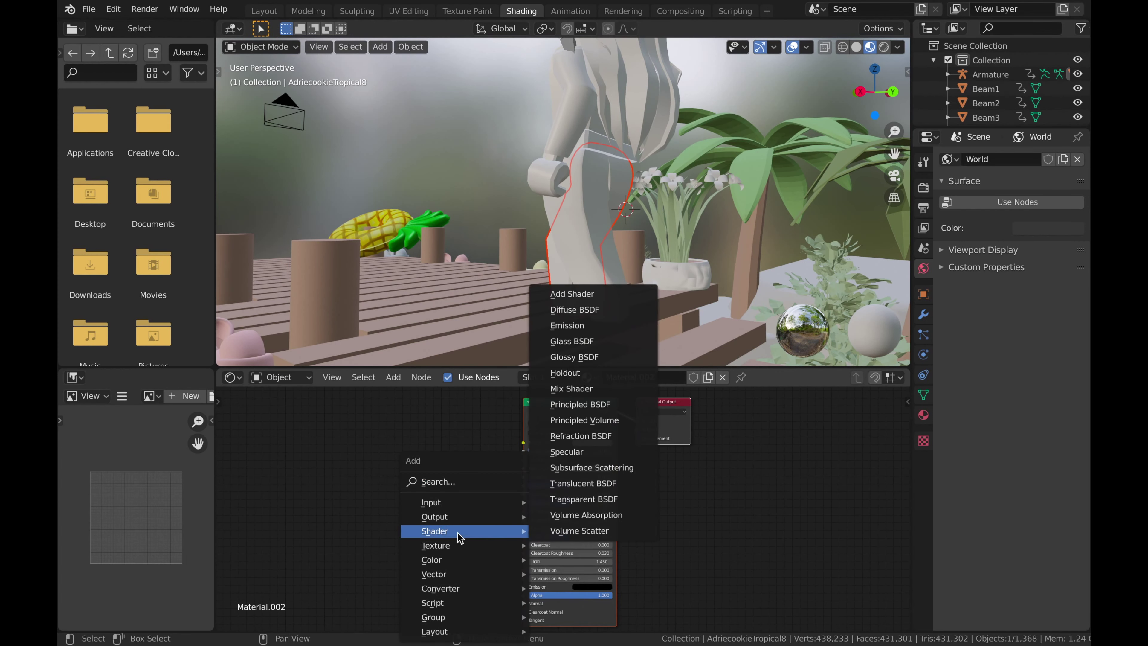
left_click(452, 478)
type("image")
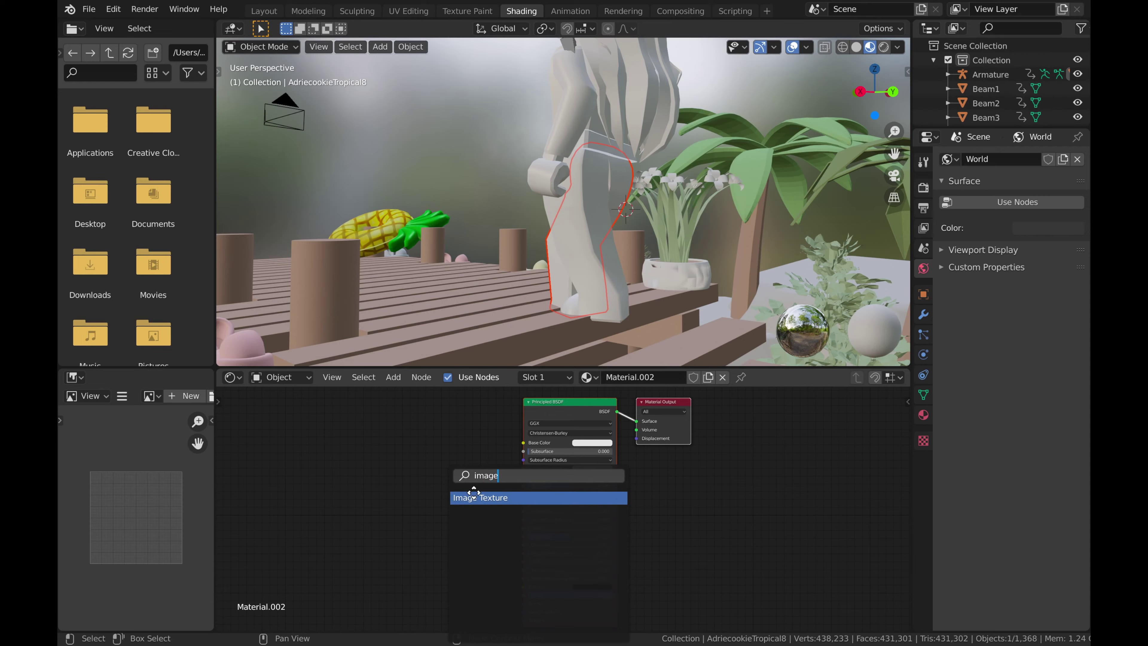
left_click(474, 494)
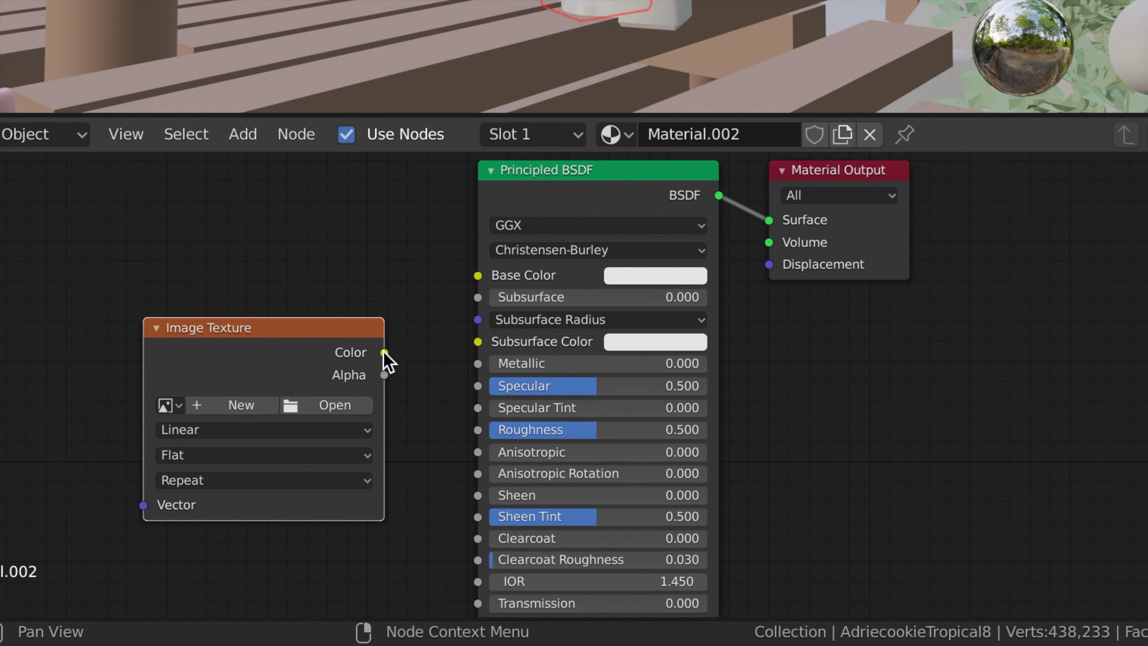
left_click_drag(388, 356, 474, 274)
left_click(327, 404)
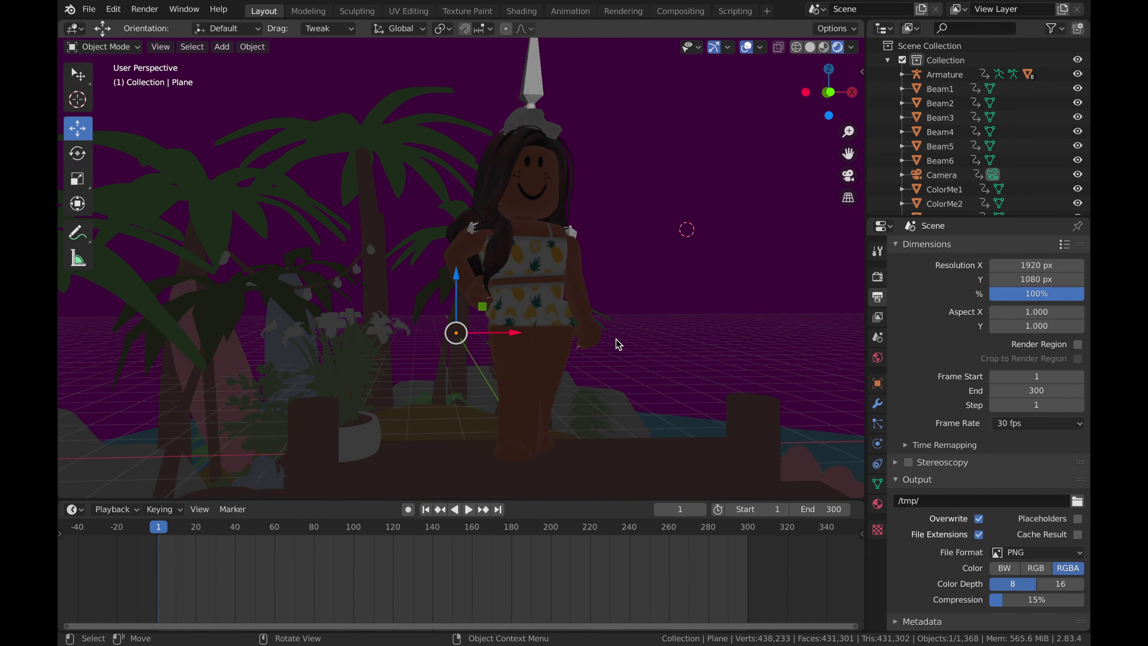
Step: Make the point light active and play the animation to check the lighting
left_click(877, 443)
key("space")
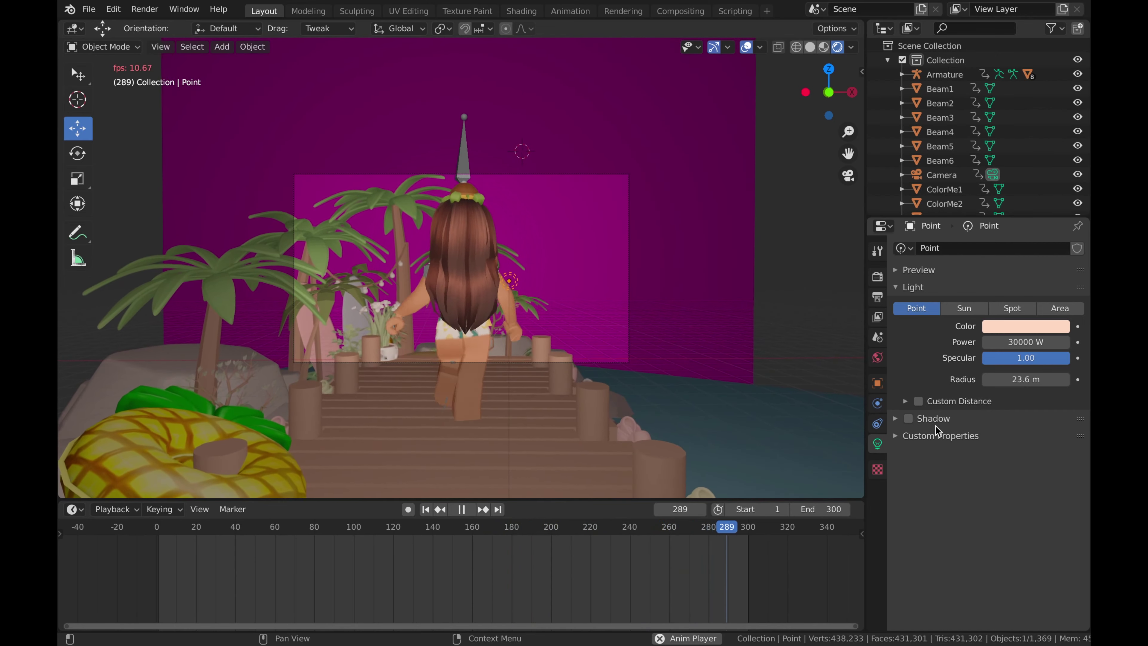
left_click(919, 402)
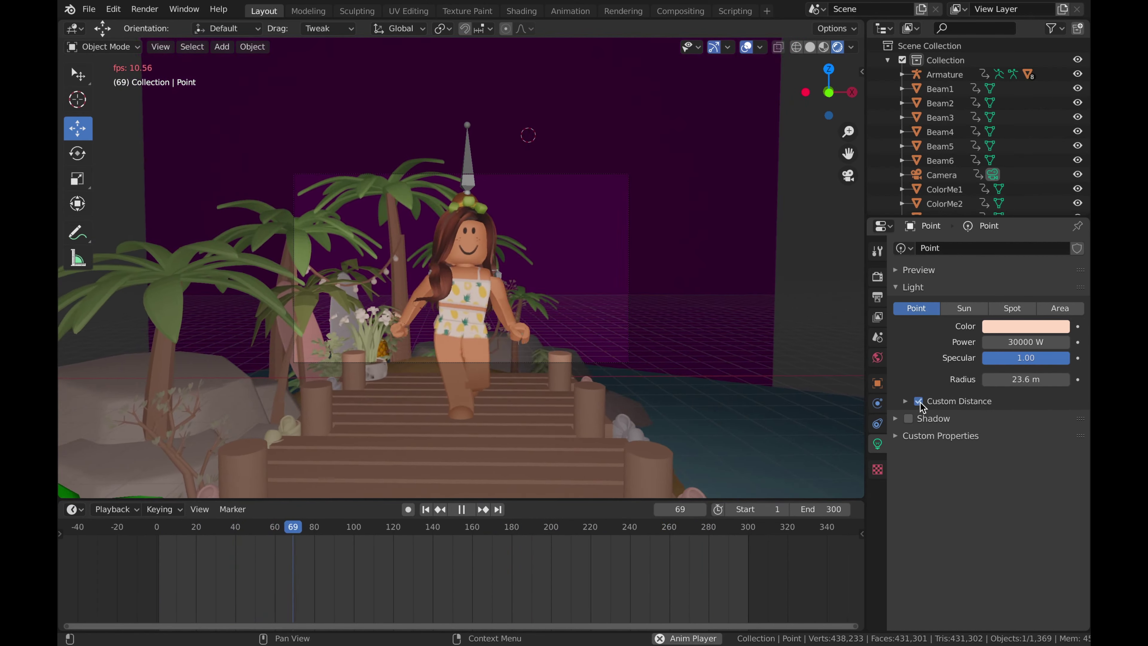
left_click(918, 401)
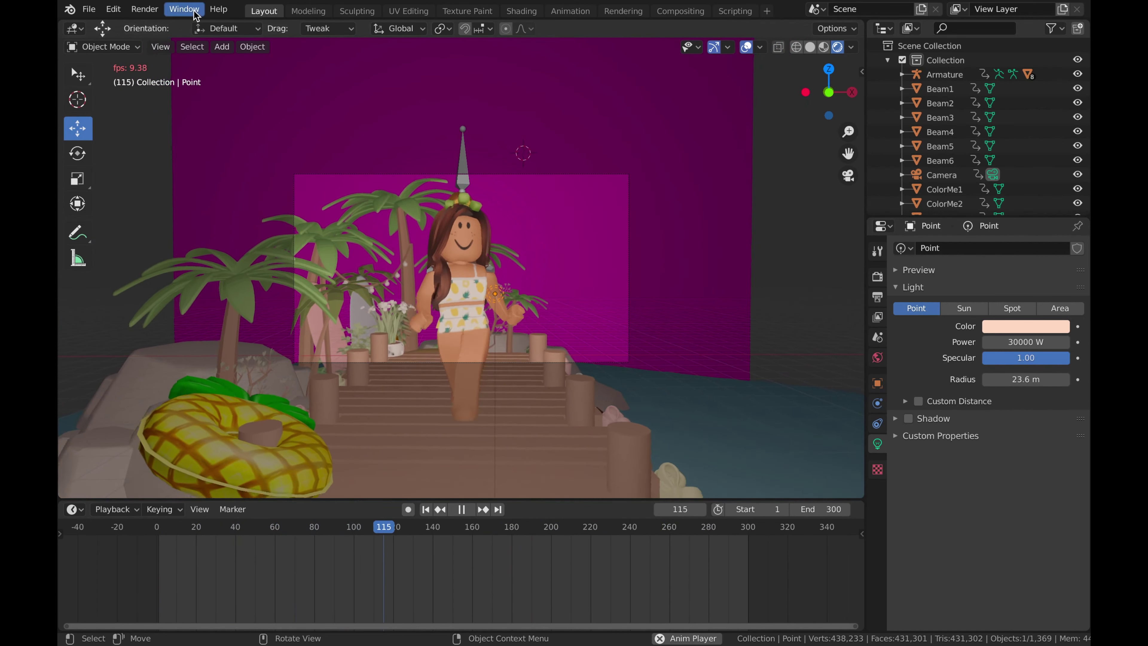